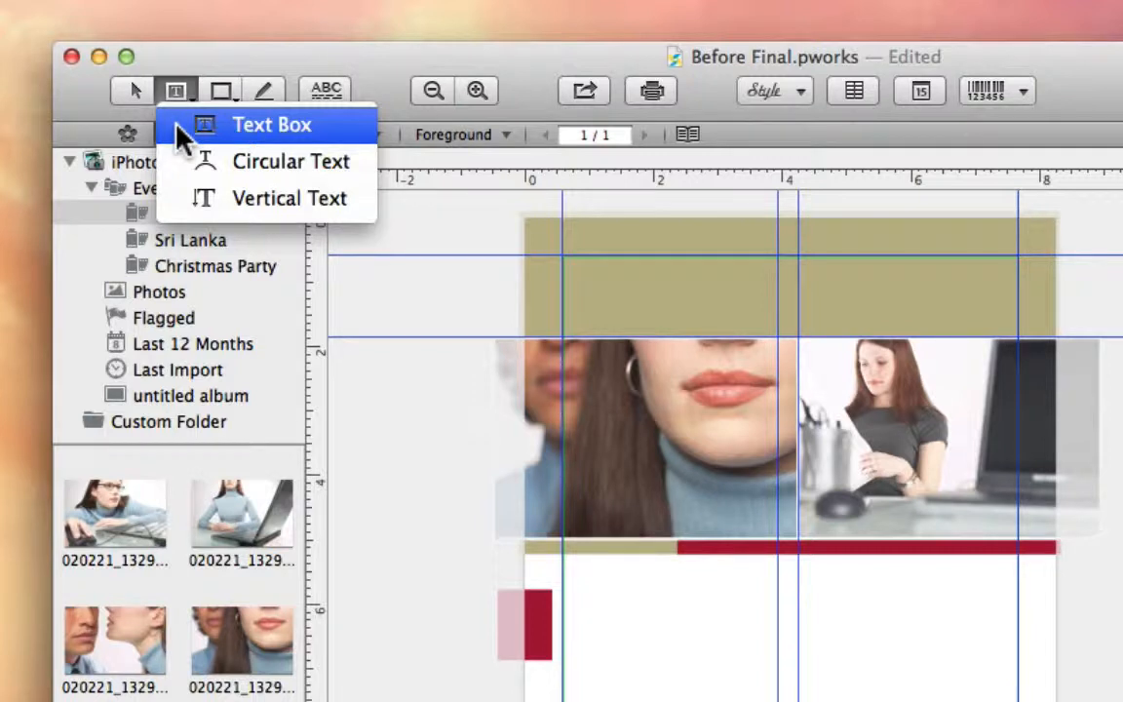
# Draw a text box between the first column's guides in the olive header band and paste the copied Advanced English text into it.
pyautogui.click(180, 127)
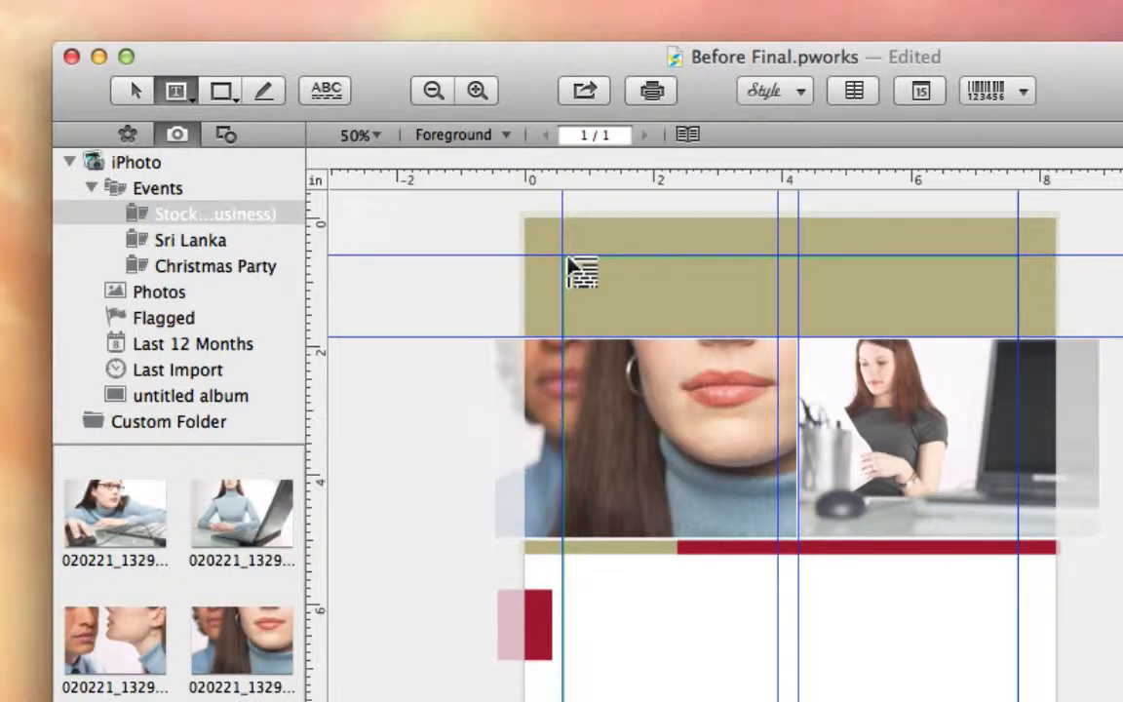
pyautogui.moveTo(569, 261); pyautogui.dragTo(773, 330)
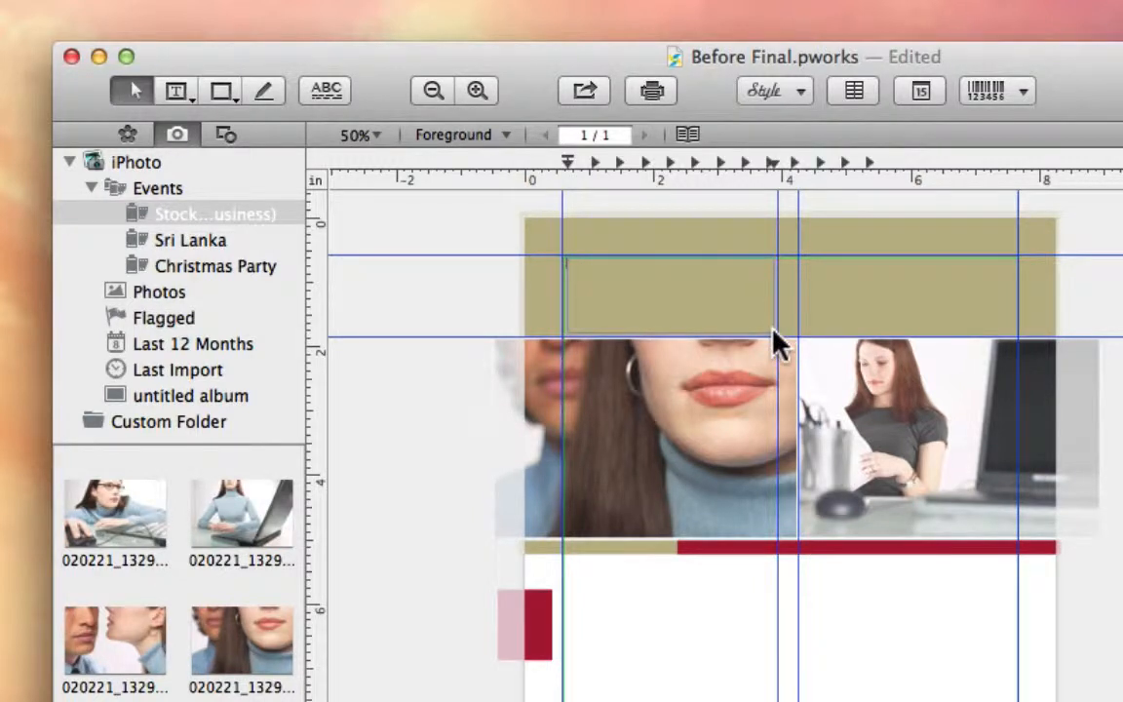
pyautogui.press('super+v')
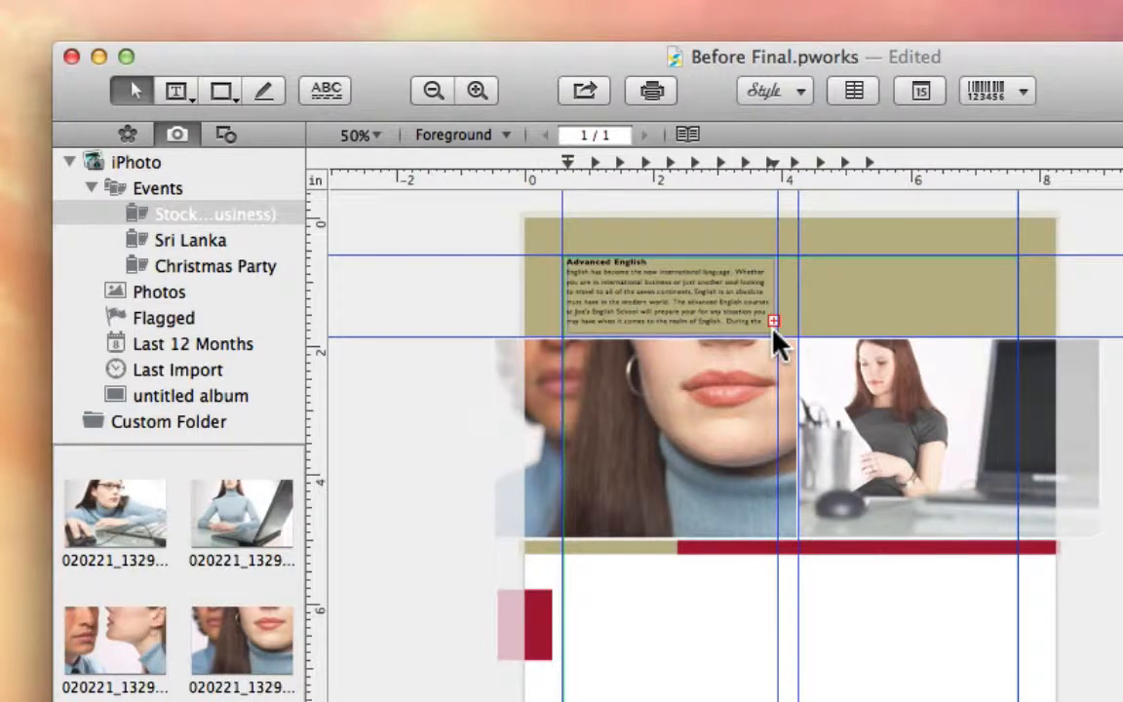
# Flow the overflowing Advanced English text into a linked text box in the header's second column, and adjust the first box's lower edge.
pyautogui.click(774, 320)
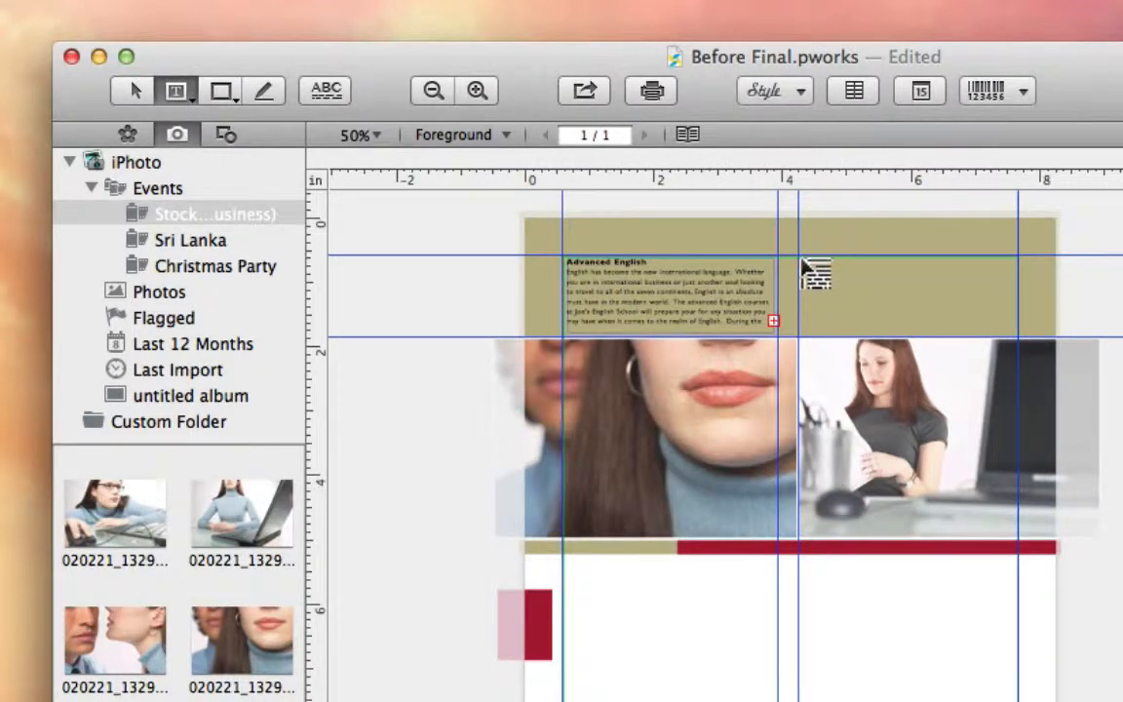
pyautogui.moveTo(801, 263); pyautogui.dragTo(1017, 337)
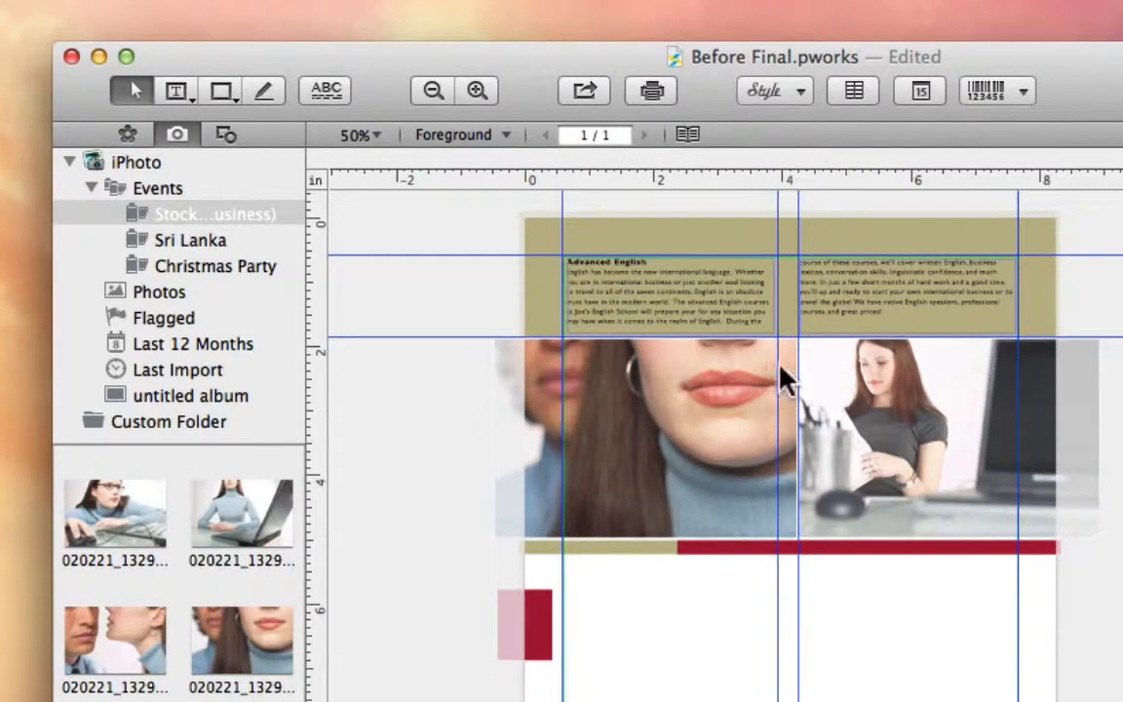
pyautogui.click(732, 321)
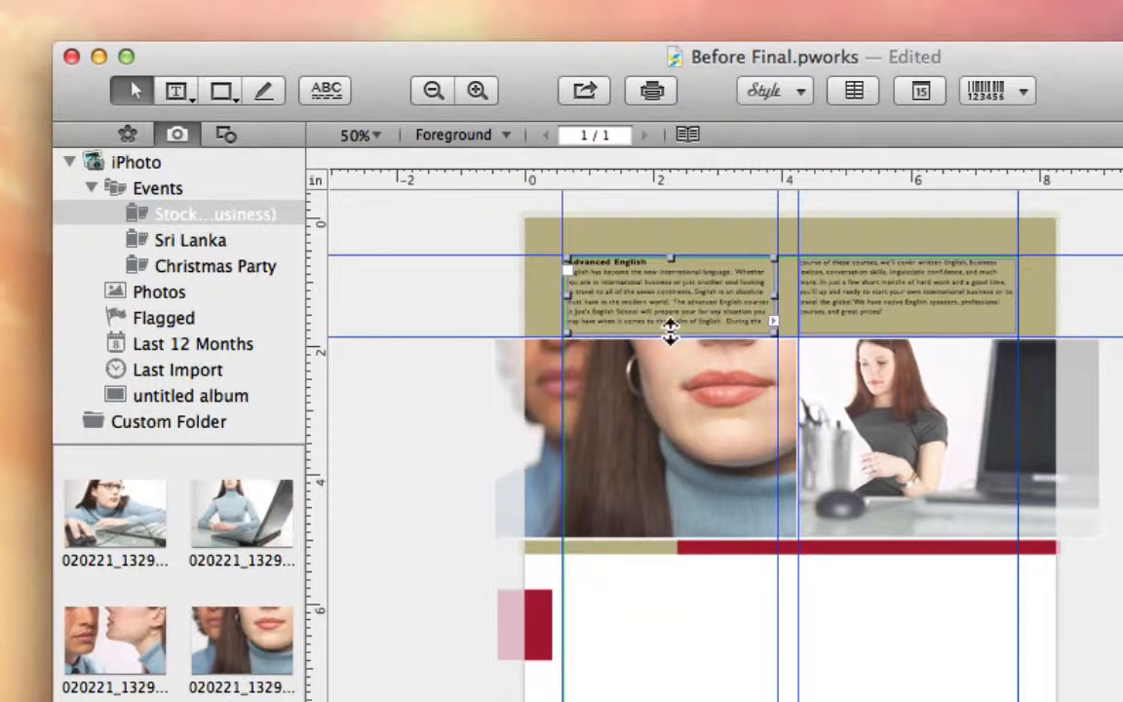
pyautogui.moveTo(670, 333)
pyautogui.mouseDown()
pyautogui.moveTo(669, 306)
pyautogui.moveTo(663, 333)
pyautogui.mouseUp()
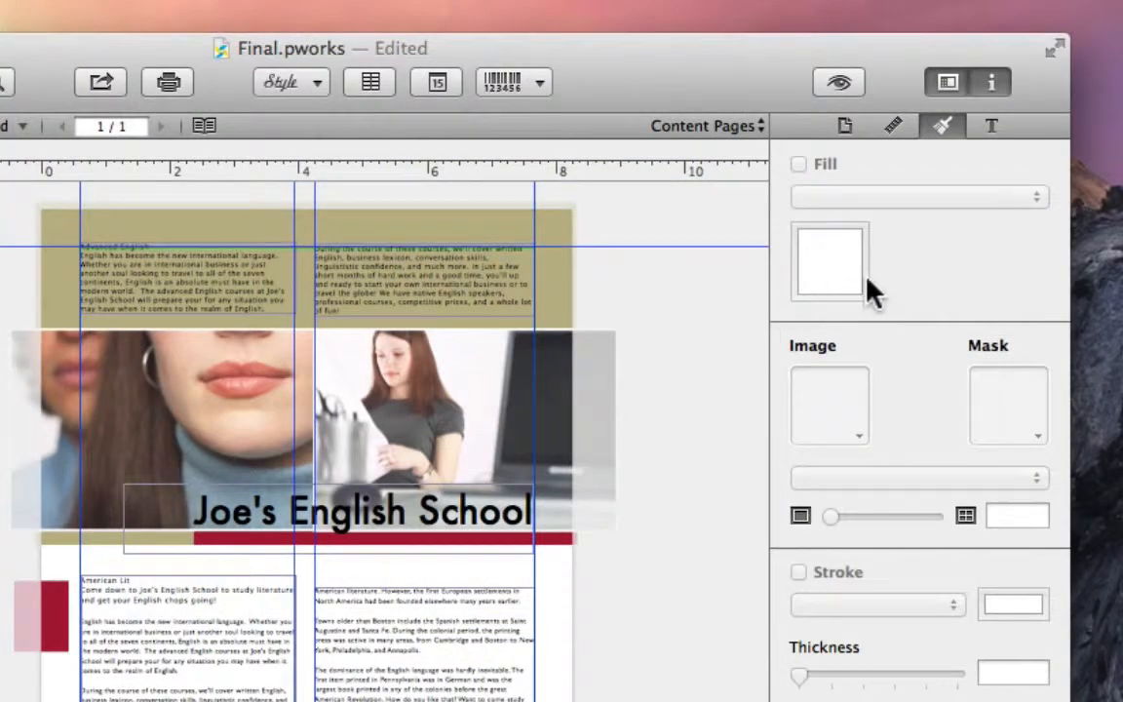
# Try enlarging and reducing the font size of the word "School" in the title, ending at 42 pt.
pyautogui.click(989, 129)
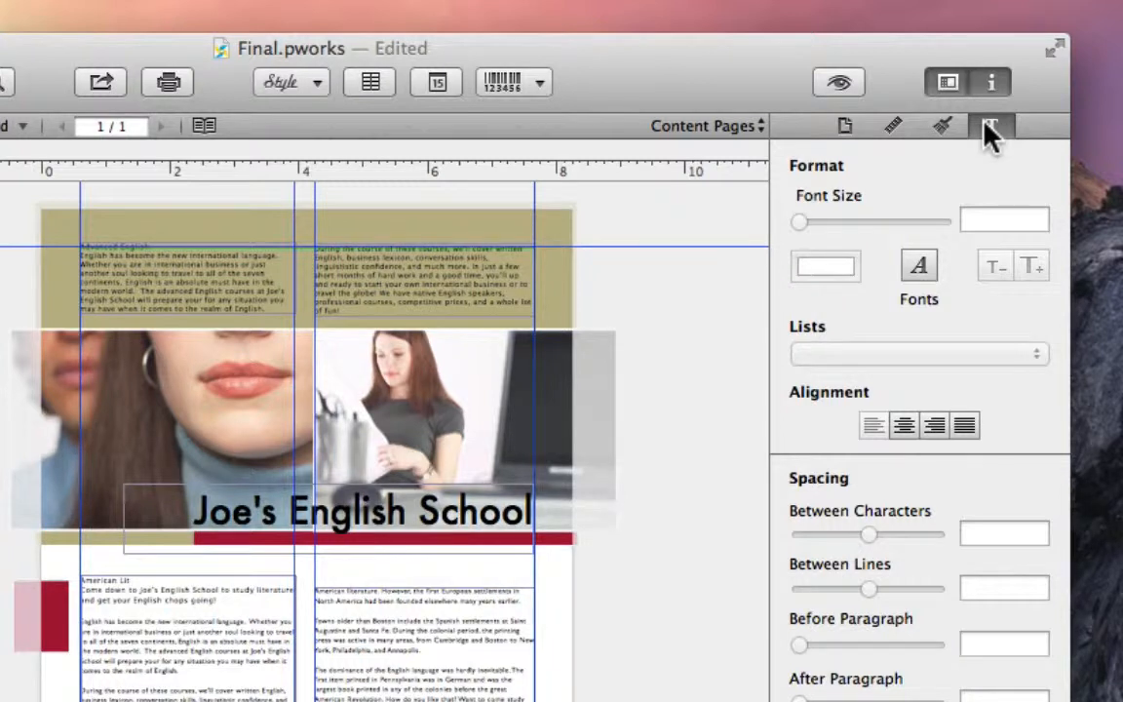
pyautogui.click(478, 531)
pyautogui.click(478, 528)
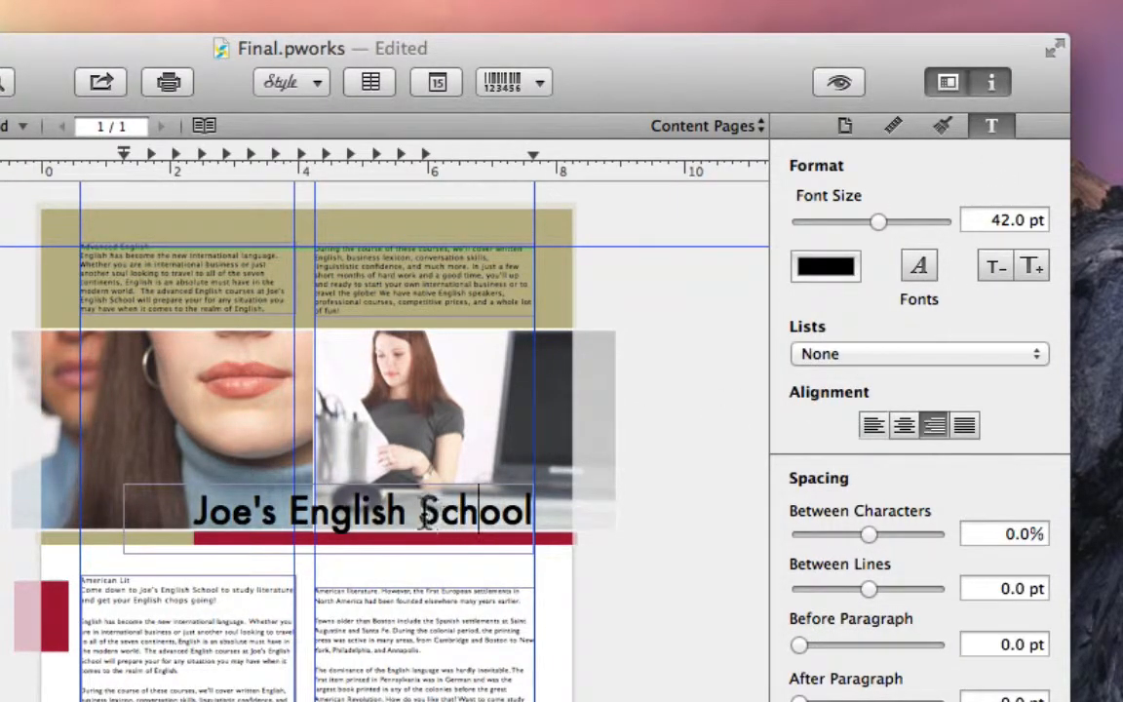
pyautogui.moveTo(419, 513); pyautogui.dragTo(532, 510)
pyautogui.press('super+plus')
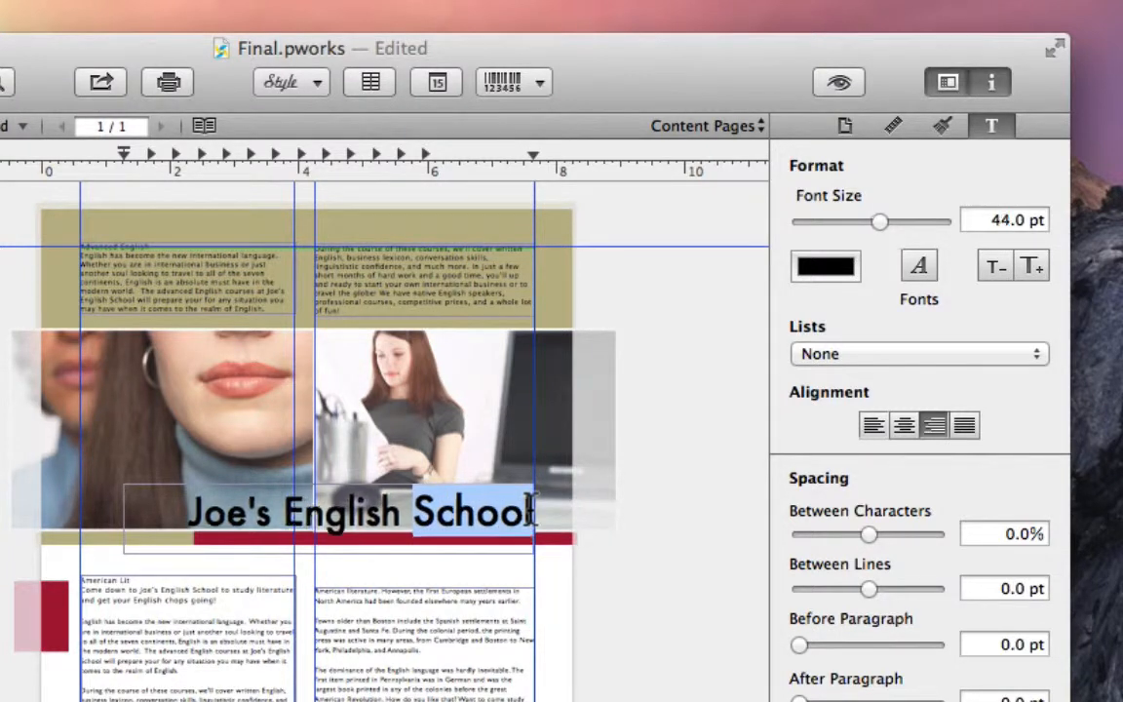
pyautogui.press('super+plus')
pyautogui.press('super+plus')
pyautogui.press('super+plus')
pyautogui.press('super+plus')
pyautogui.press('super+plus')
pyautogui.press('super+plus')
pyautogui.press('super+plus')
pyautogui.press('super+plus')
pyautogui.press('super+minus')
pyautogui.press('super+minus')
pyautogui.press('super+minus')
pyautogui.press('super+minus')
pyautogui.press('super+minus')
pyautogui.press('super+minus')
pyautogui.press('super+minus')
pyautogui.press('super+minus')
pyautogui.press('super+minus')
pyautogui.press('super+minus')
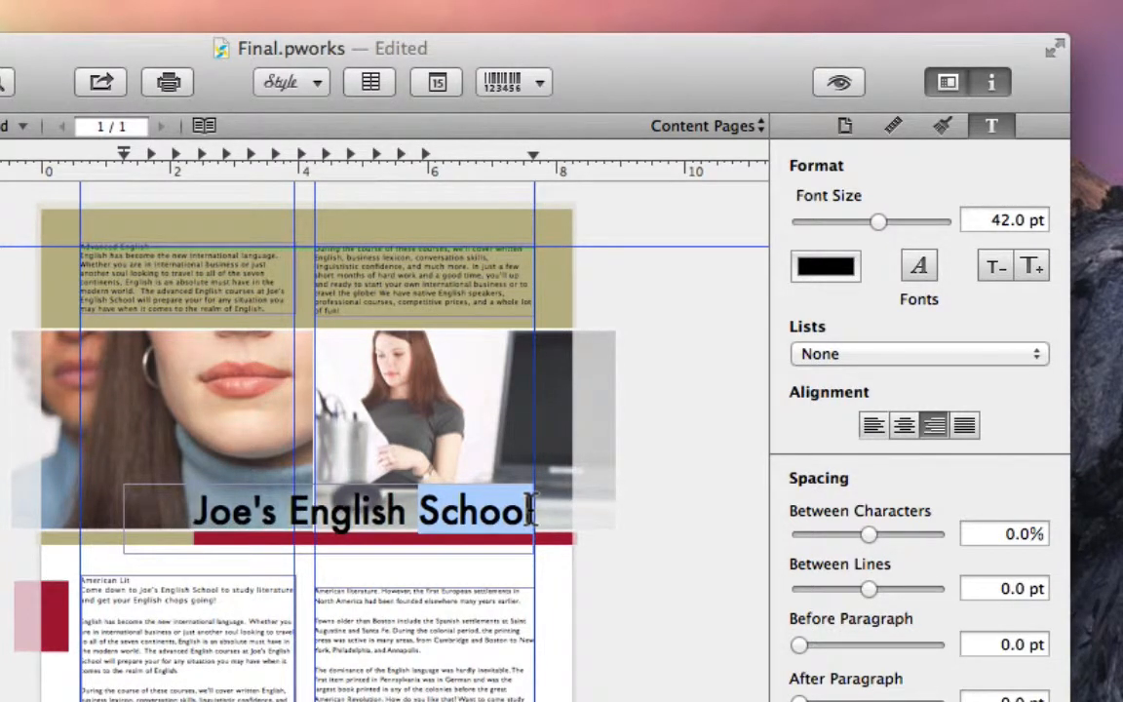
pyautogui.click(597, 538)
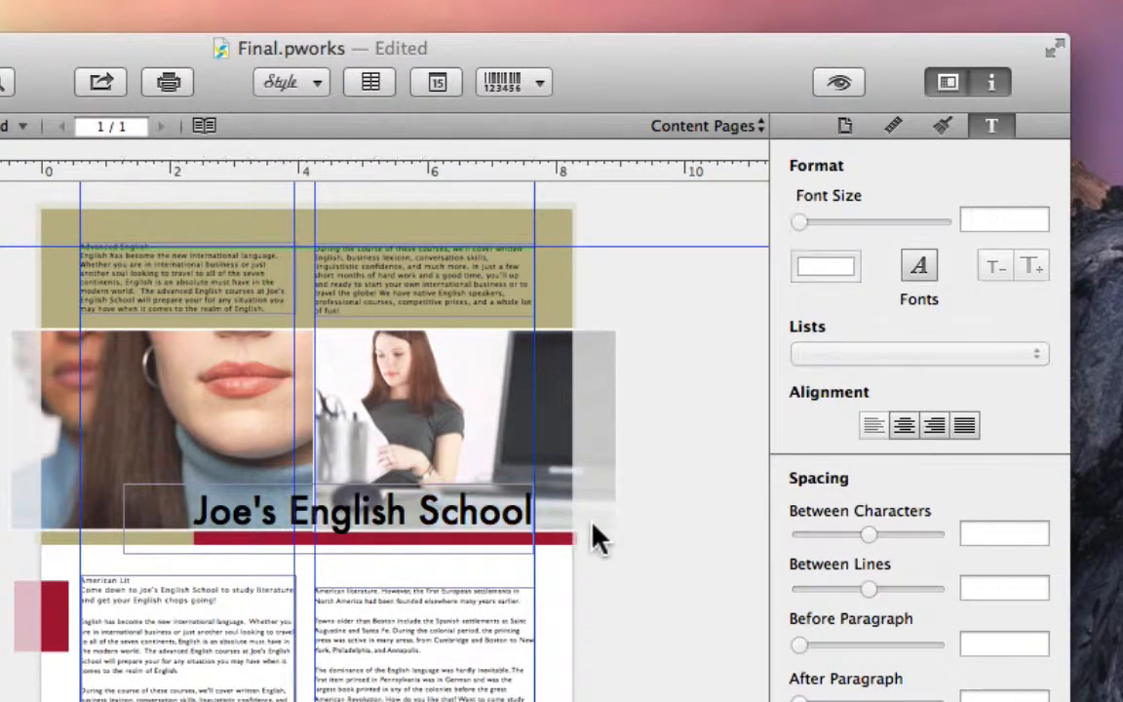
# Enlarge the whole "Joe's English School" title box text to 49 pt and reduce it back to 42 pt.
pyautogui.click(491, 522)
pyautogui.press('super+plus')
pyautogui.press('super+plus')
pyautogui.press('super+plus')
pyautogui.press('super+plus')
pyautogui.press('super+plus')
pyautogui.press('super+plus')
pyautogui.press('super+plus')
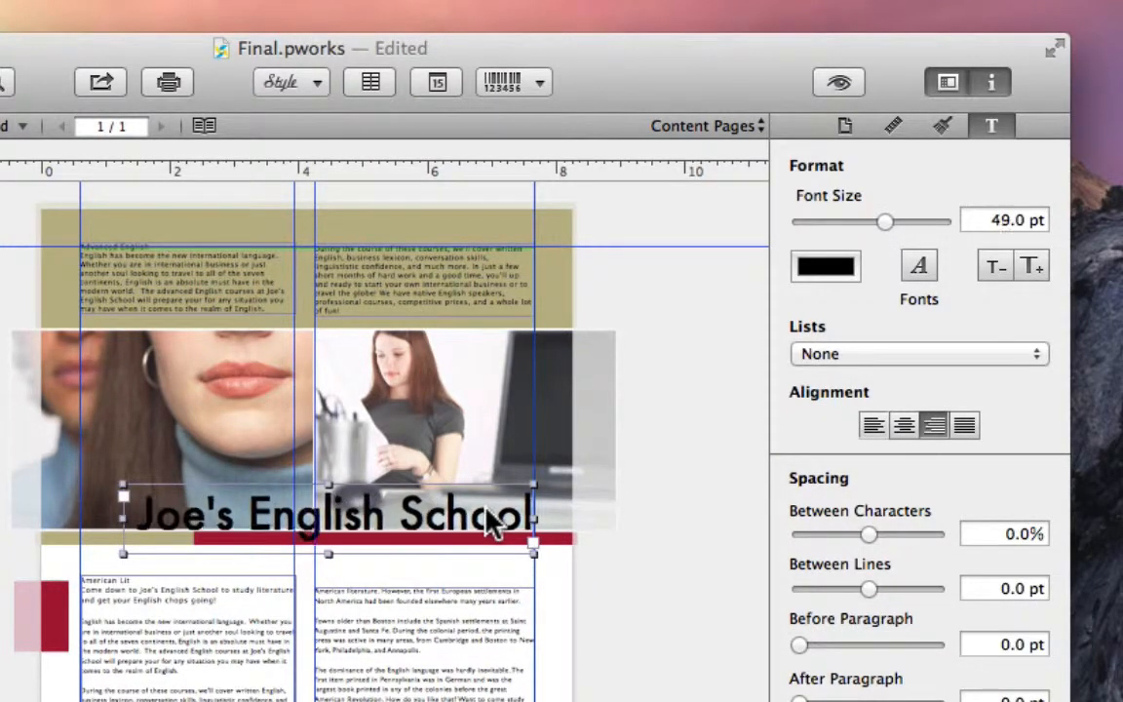
pyautogui.press('super+minus')
pyautogui.press('super+minus')
pyautogui.press('super+minus')
pyautogui.press('super+minus')
pyautogui.press('super+minus')
pyautogui.press('super+minus')
pyautogui.press('super+minus')
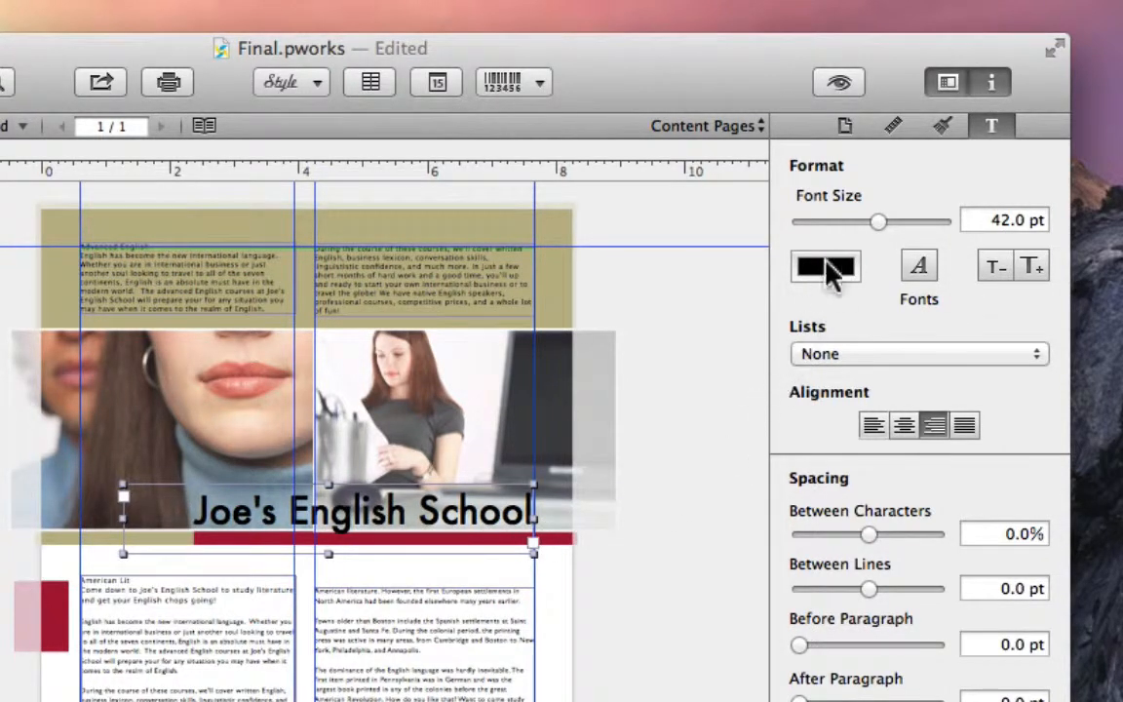
# Try the inspector's font size controls on the title, going up to 45 pt and back to 42 pt.
pyautogui.moveTo(873, 223); pyautogui.dragTo(897, 243)
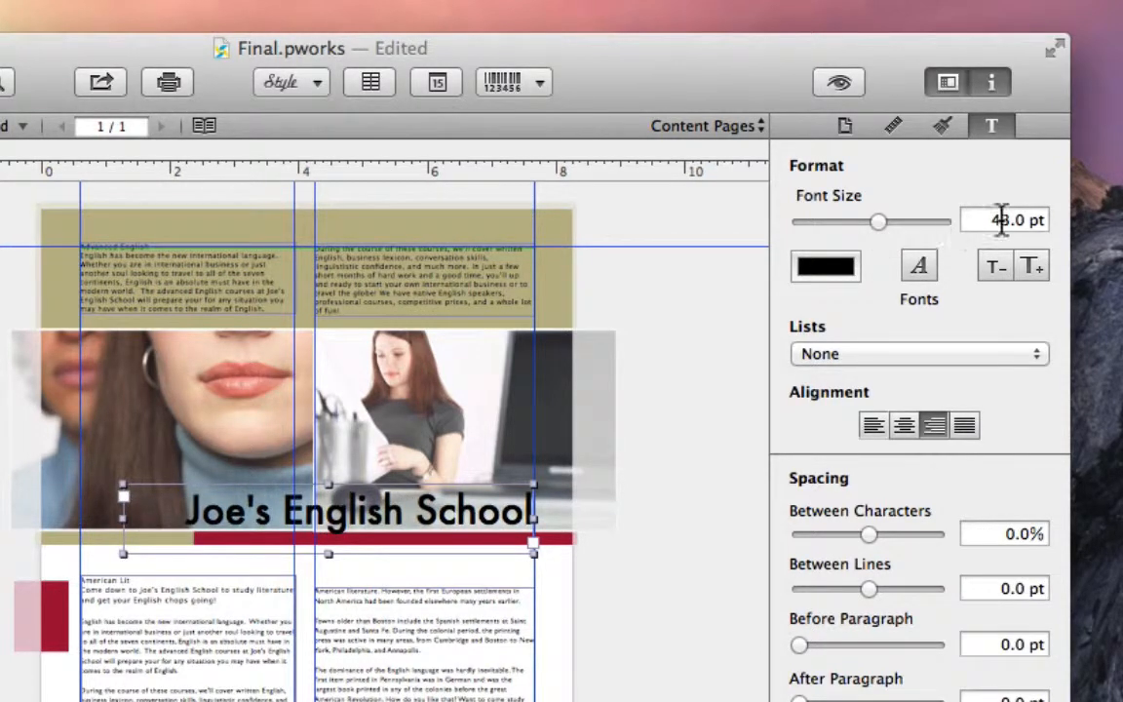
pyautogui.click(1034, 266)
pyautogui.click(1033, 266)
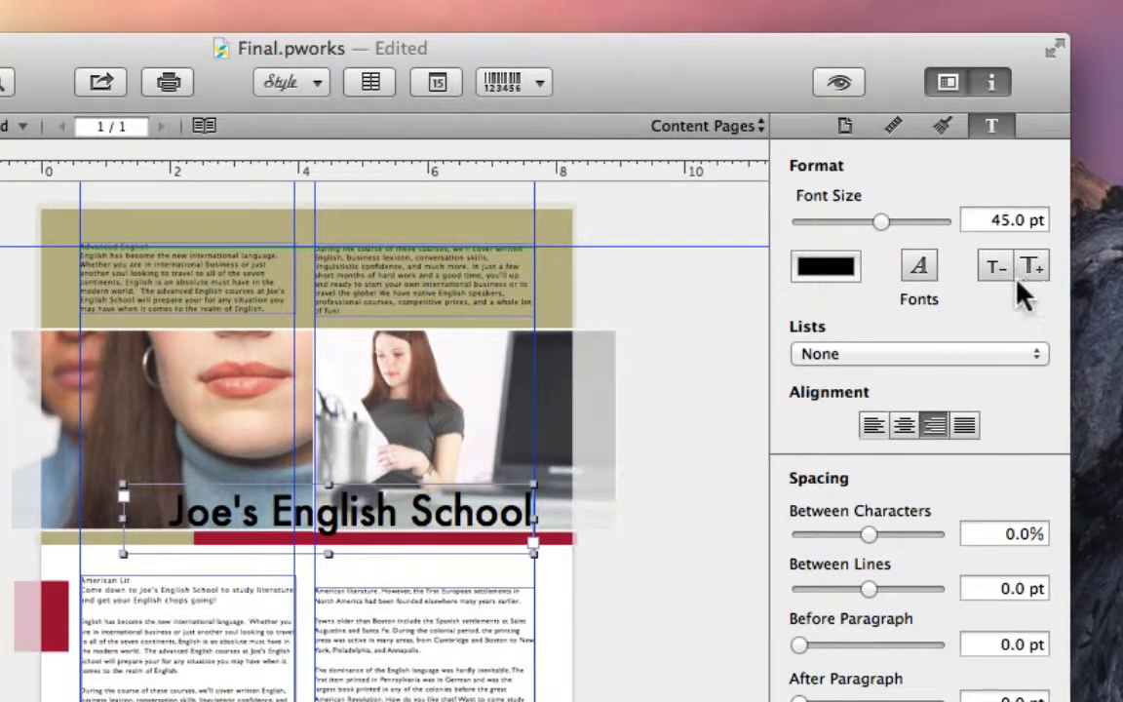
pyautogui.click(995, 270)
pyautogui.click(996, 270)
pyautogui.click(996, 270)
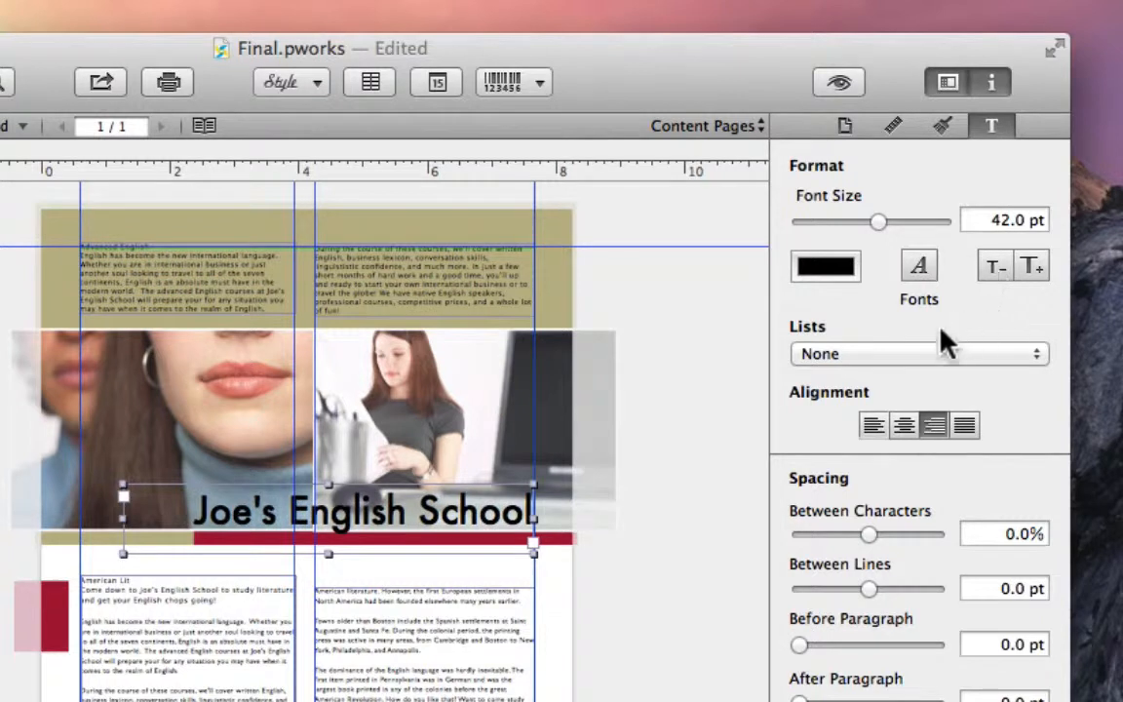
# Colour the "Joe's English School" title White from the Apple palette, keeping its list format at None.
pyautogui.click(836, 278)
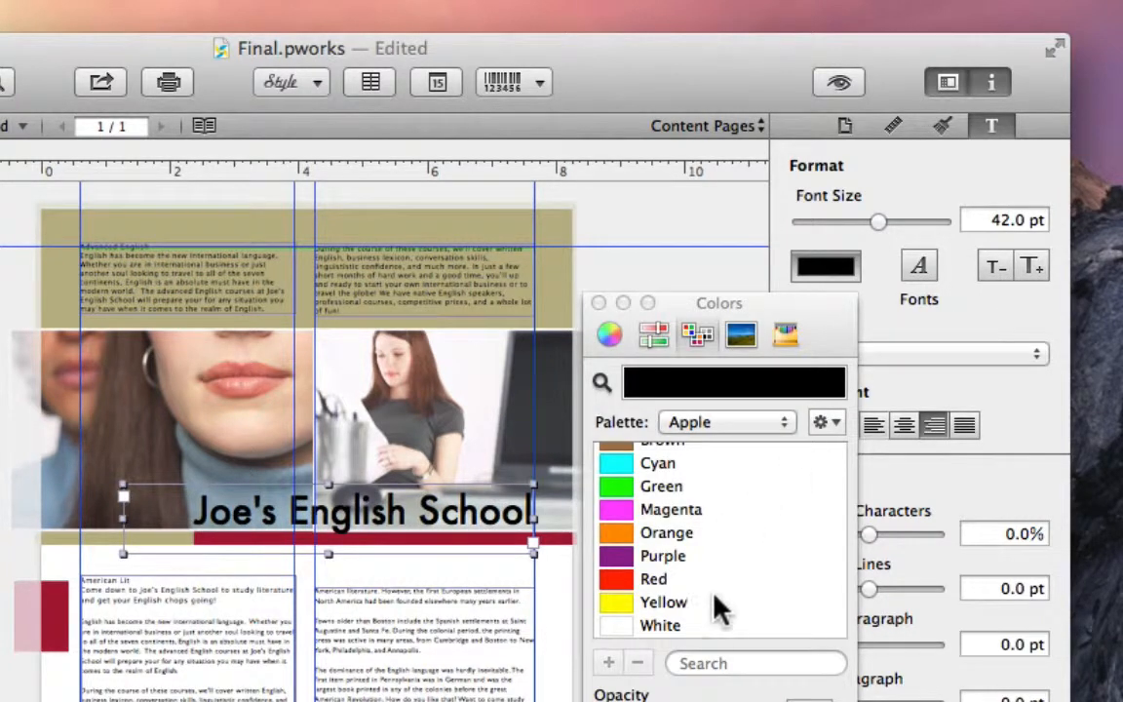
pyautogui.click(713, 626)
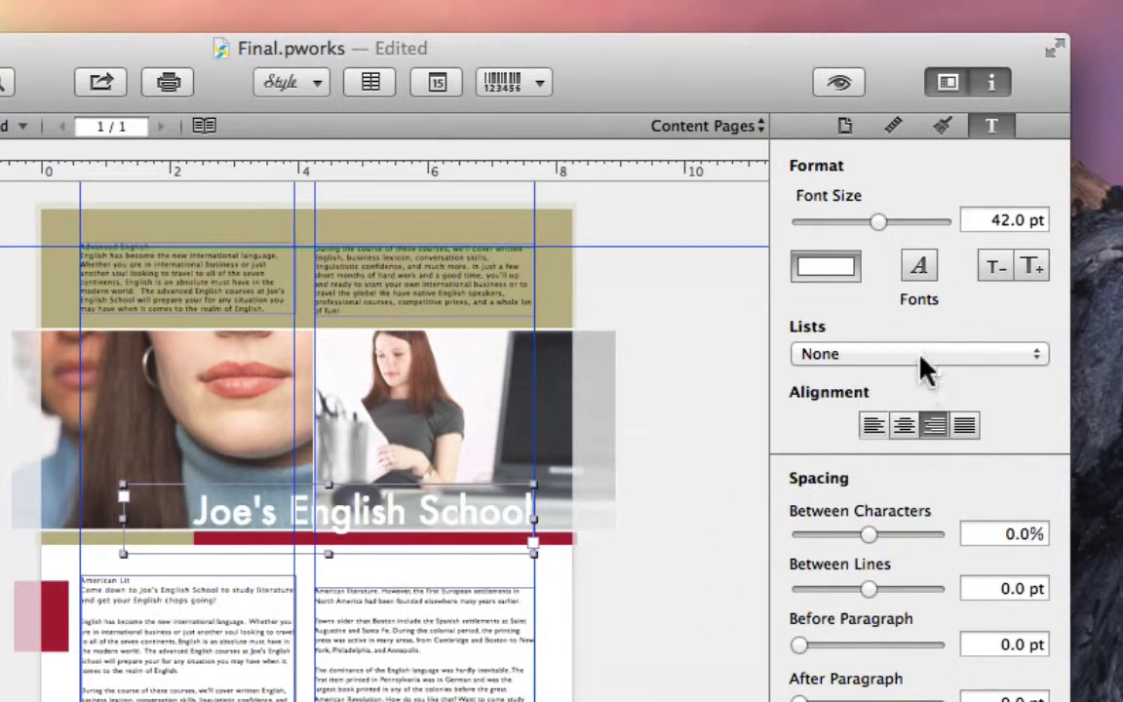
pyautogui.click(918, 357)
pyautogui.click(920, 358)
pyautogui.moveTo(867, 535); pyautogui.dragTo(867, 536)
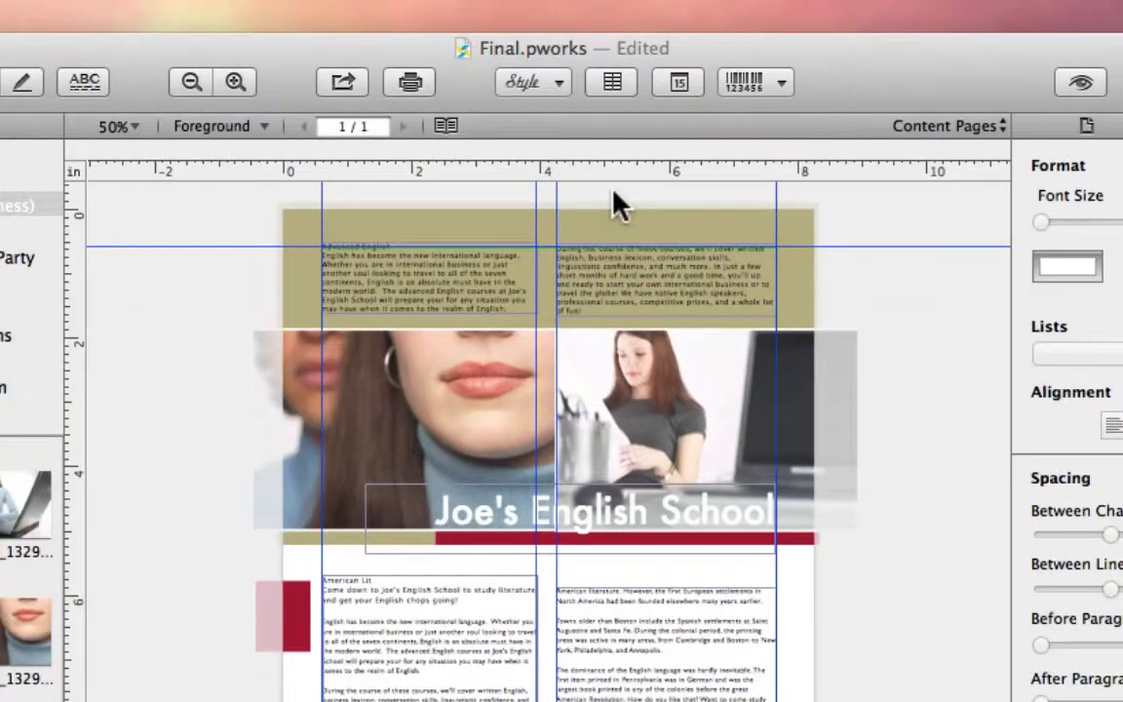
# Apply the 51 pt text style from the style list to the "Joe's English School" title.
pyautogui.click(560, 84)
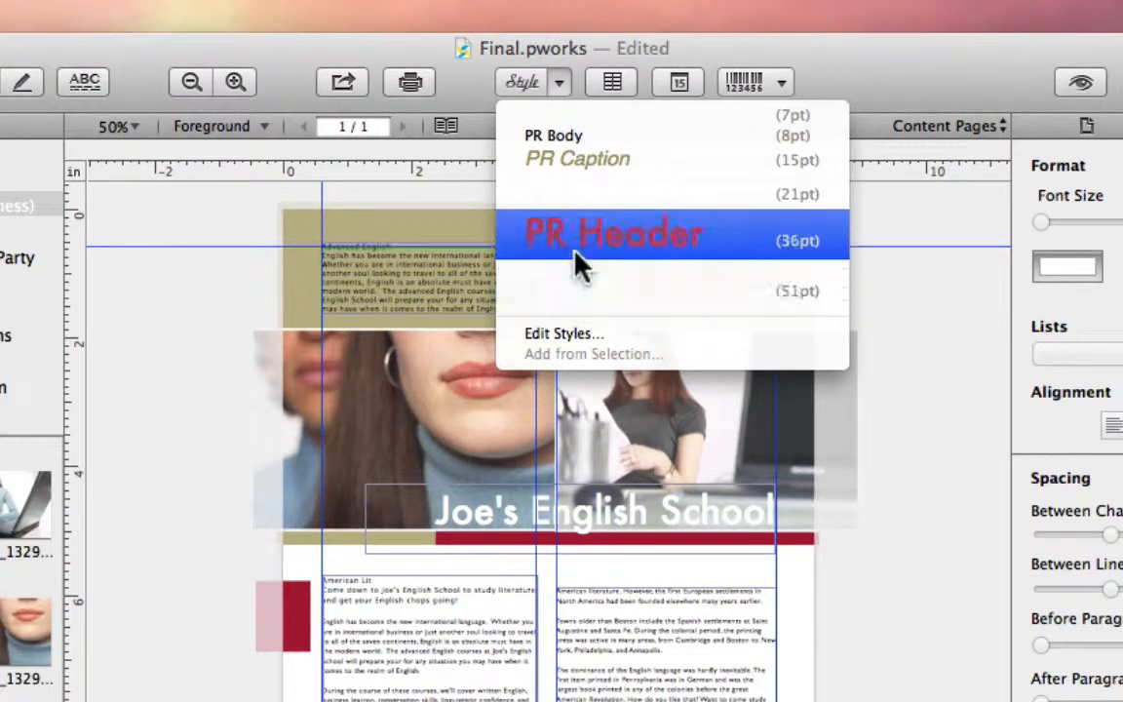
pyautogui.click(561, 90)
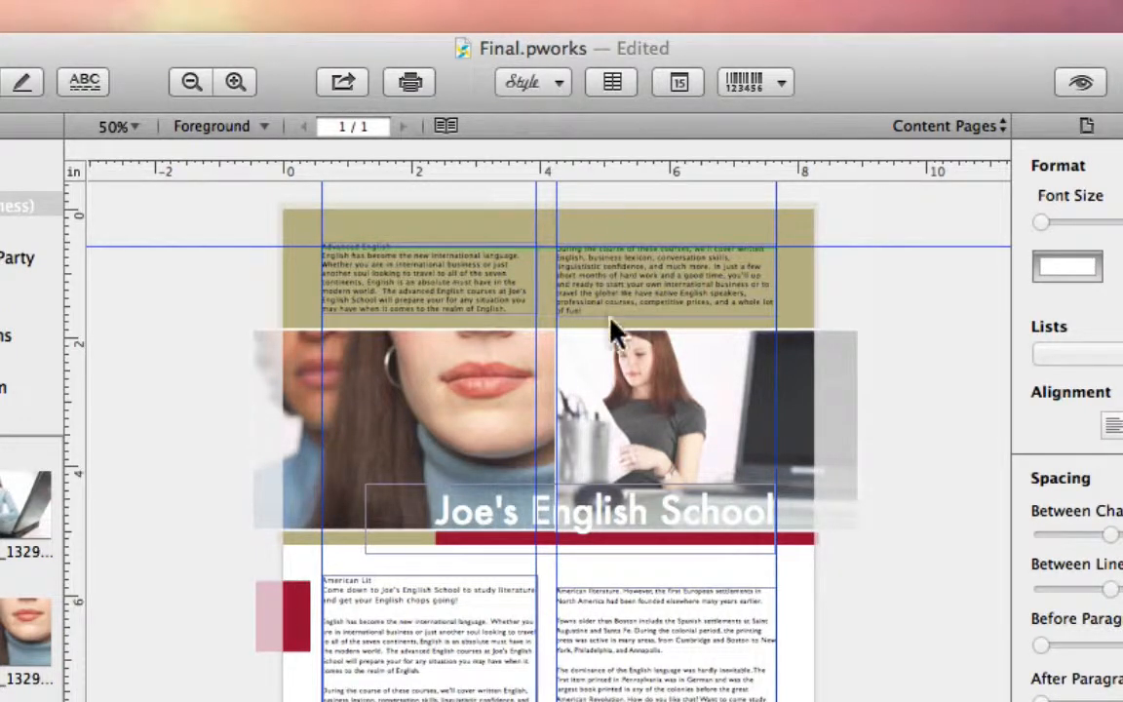
pyautogui.click(596, 517)
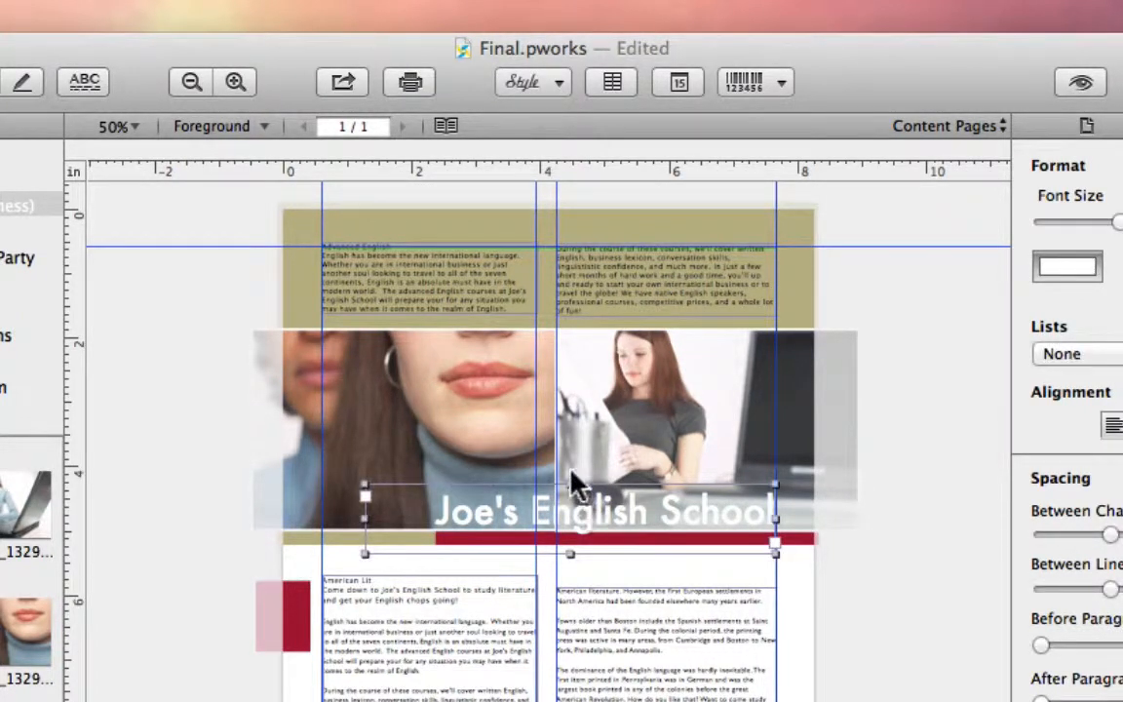
pyautogui.click(534, 86)
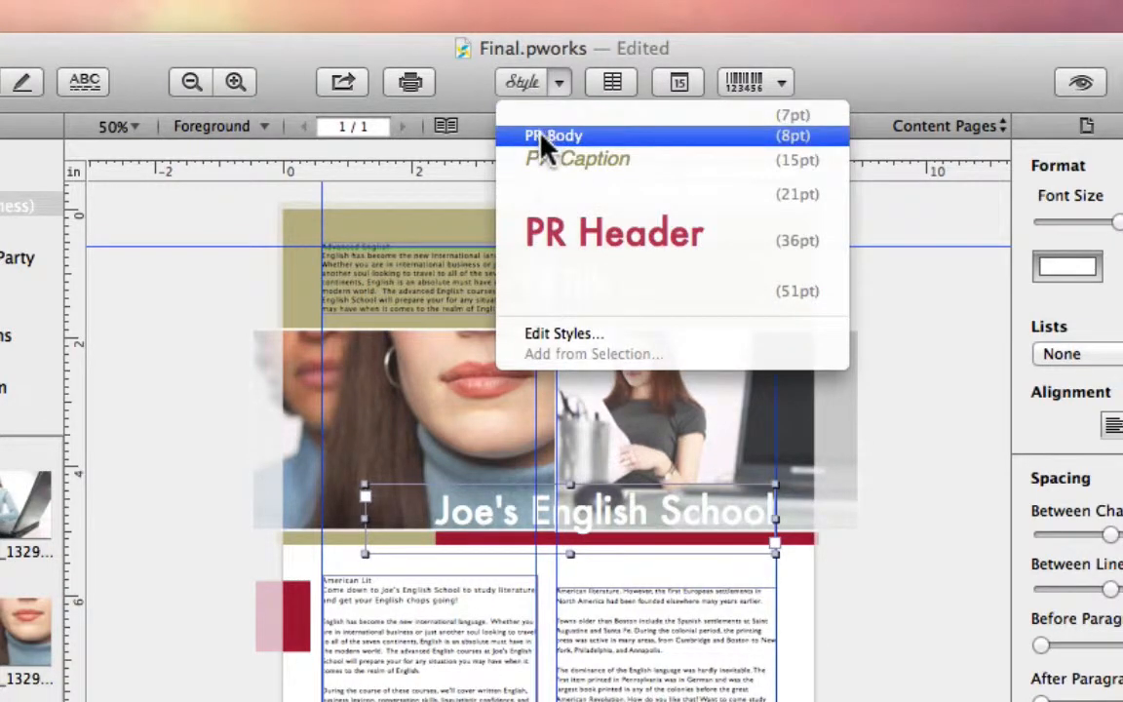
pyautogui.click(563, 291)
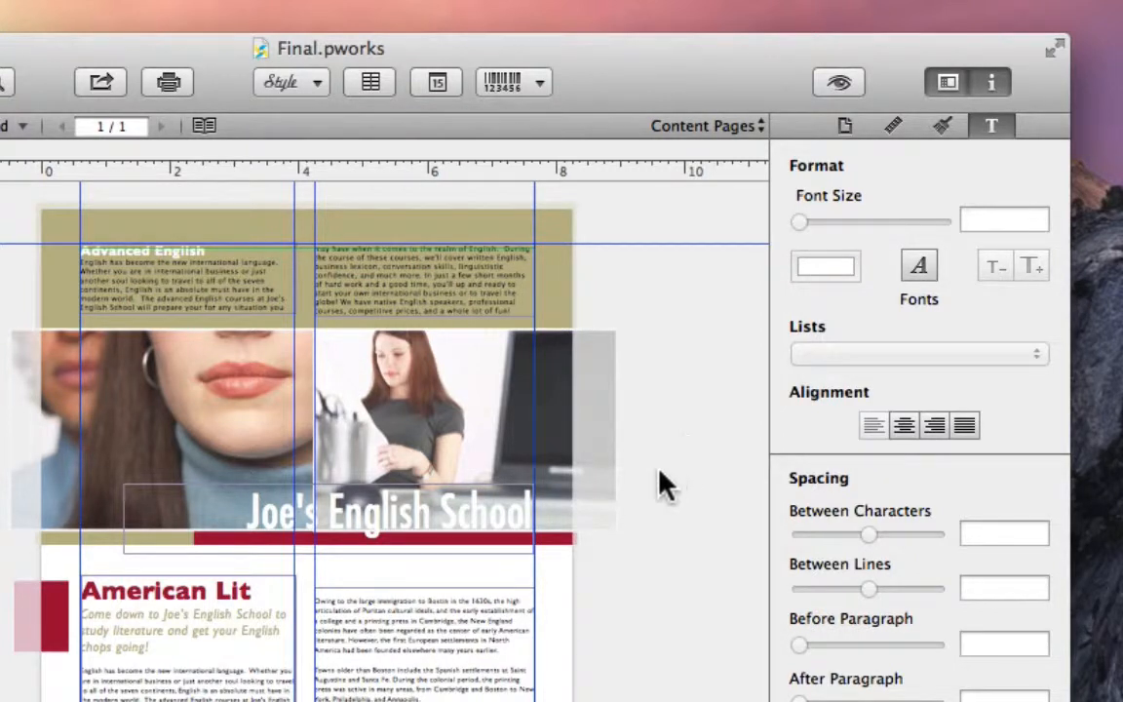
# Add a shadow to the "Joe's English School" title and adjust the shadow's angle and offset.
pyautogui.click(508, 514)
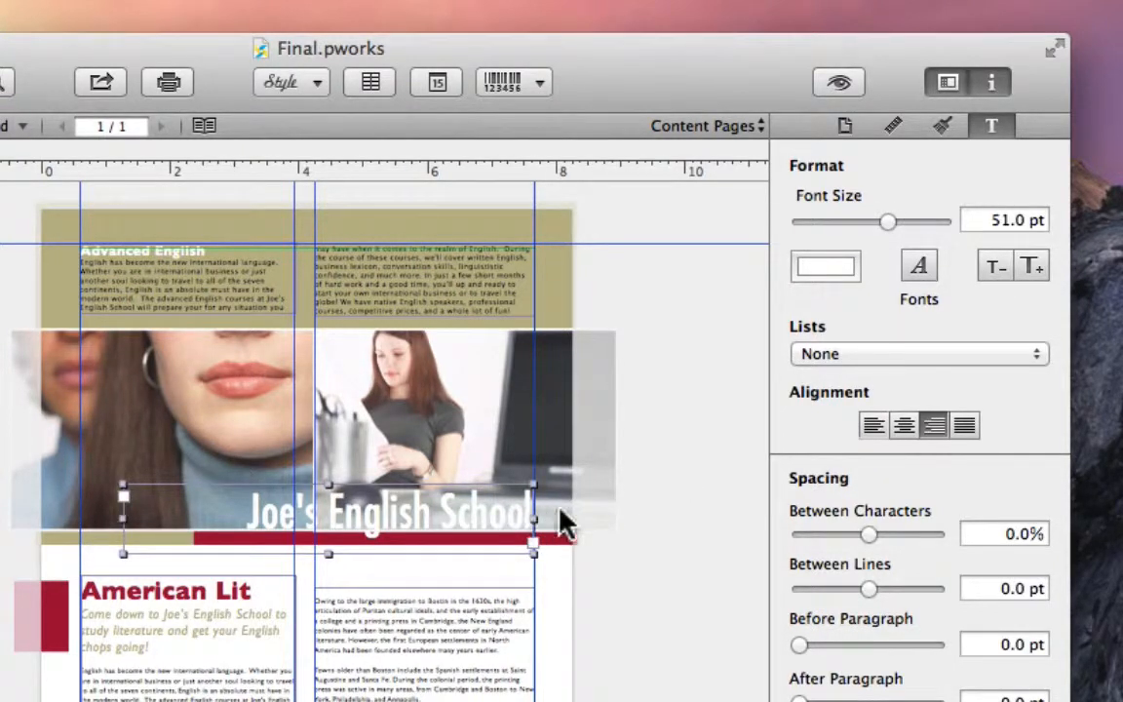
pyautogui.click(942, 126)
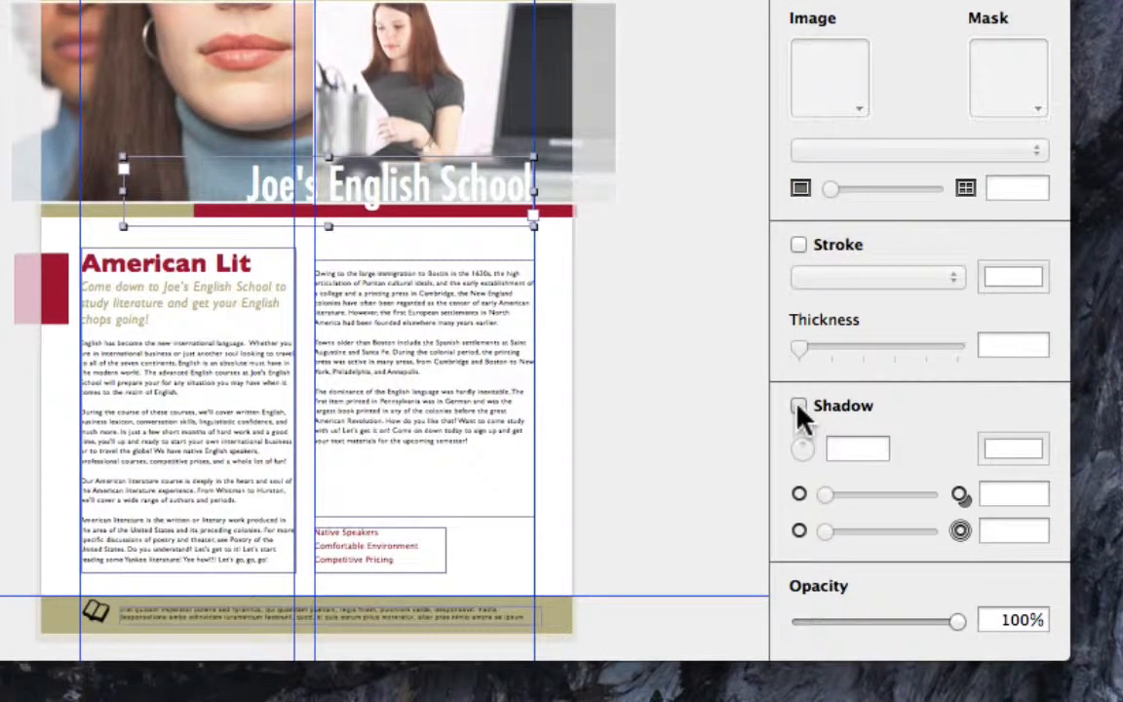
pyautogui.click(799, 410)
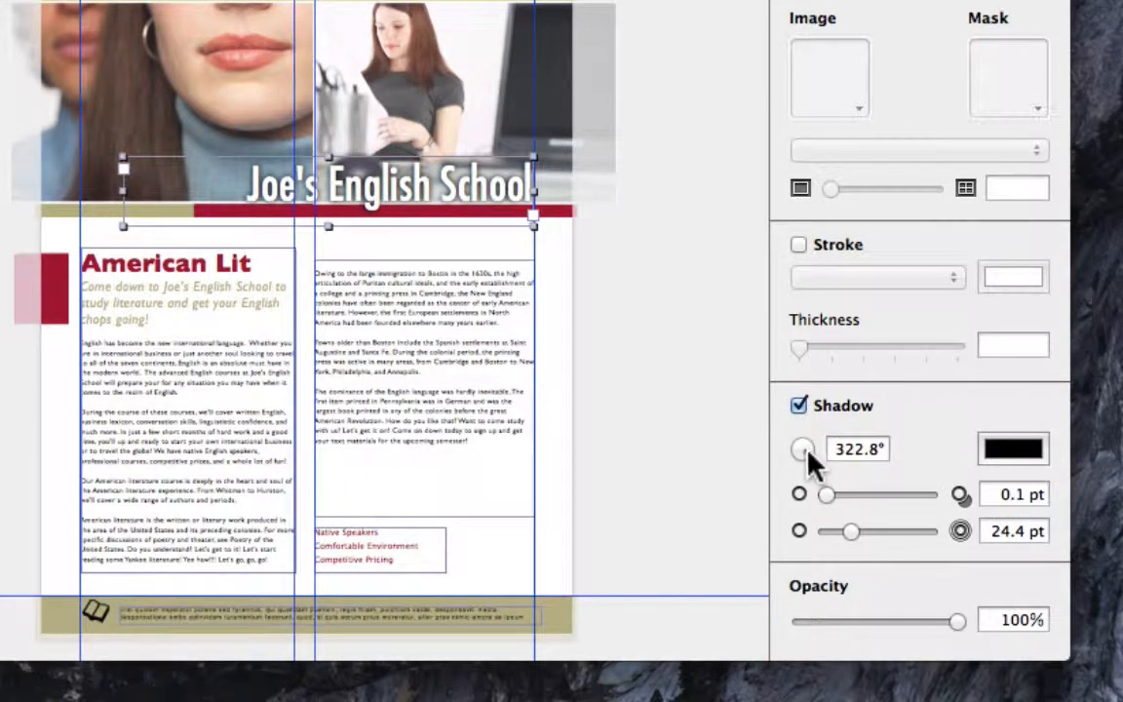
pyautogui.moveTo(809, 459); pyautogui.dragTo(803, 491)
pyautogui.moveTo(828, 495); pyautogui.dragTo(841, 534)
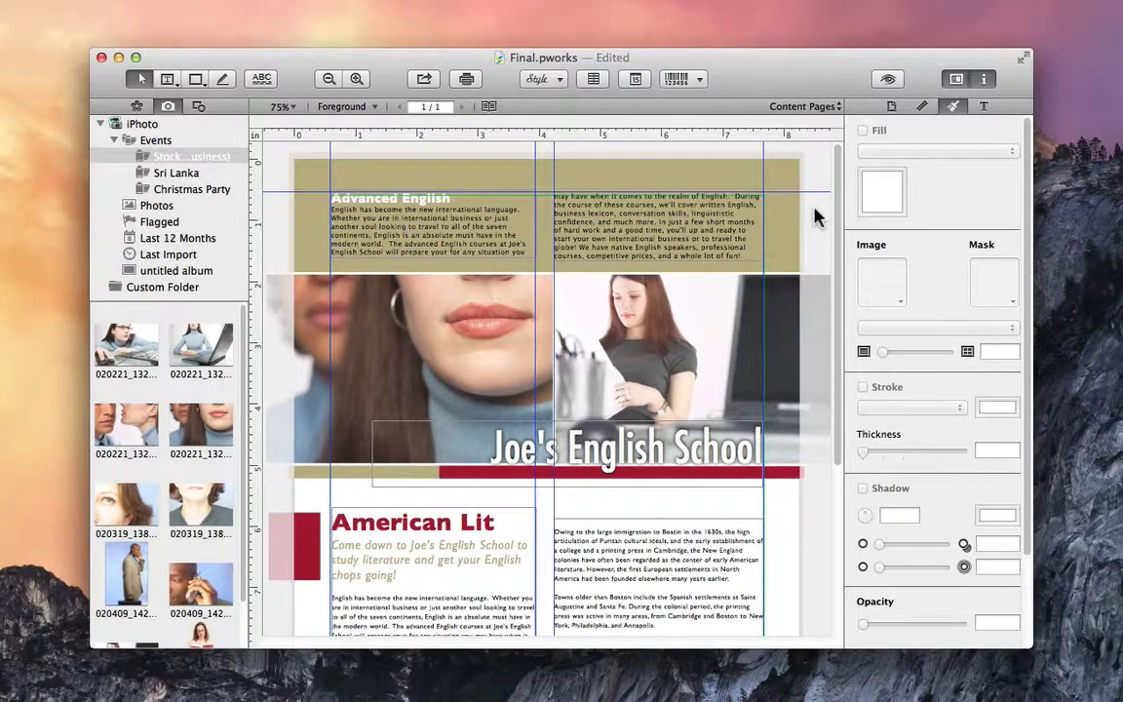
# Format the red Native Speakers text box as a bulleted list and nudge it left so the bullets meet the column guide.
pyautogui.scroll(-5, 817, 217)
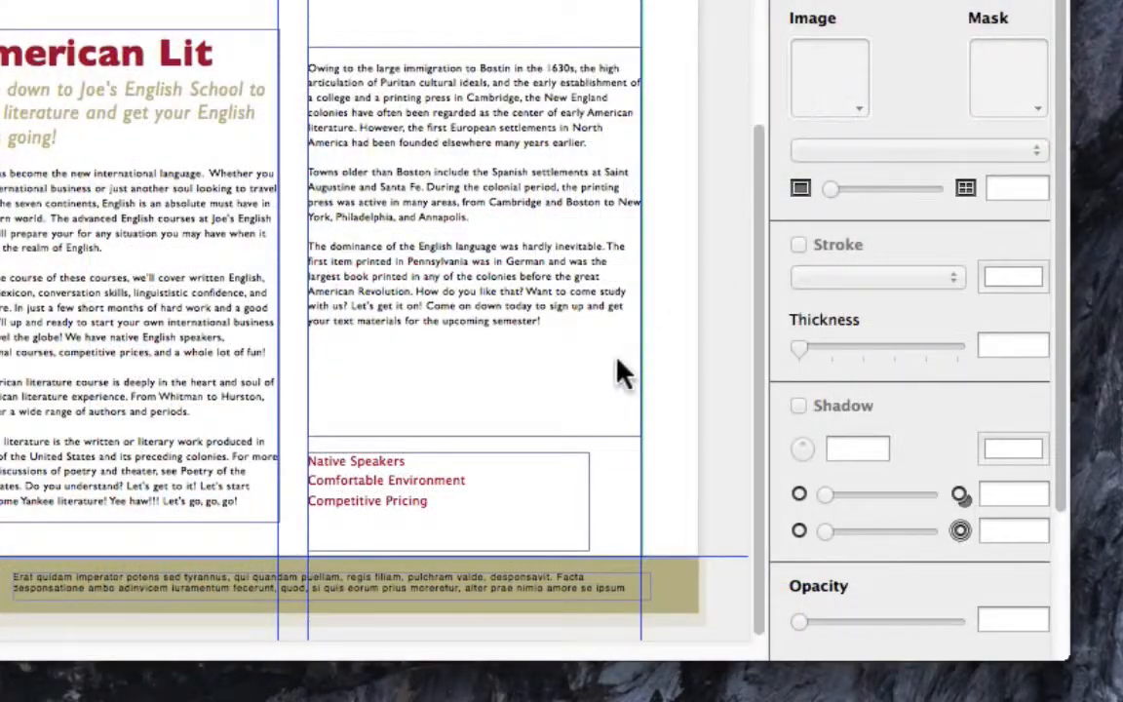
pyautogui.click(495, 501)
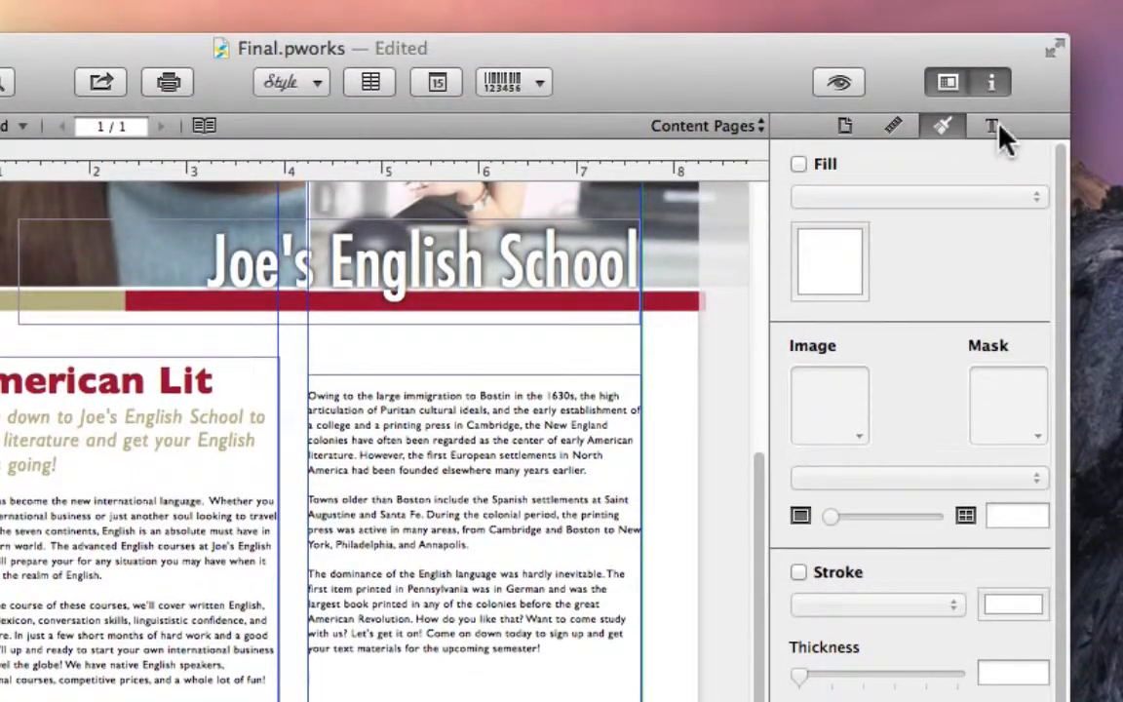
pyautogui.click(995, 109)
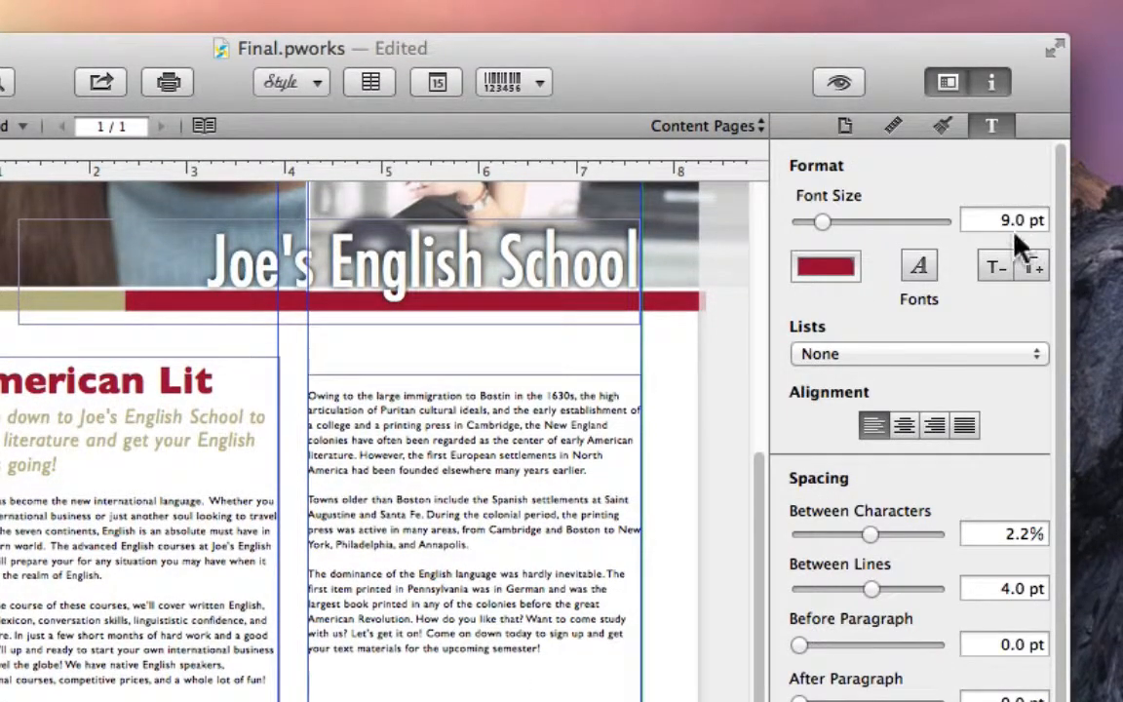
pyautogui.click(946, 355)
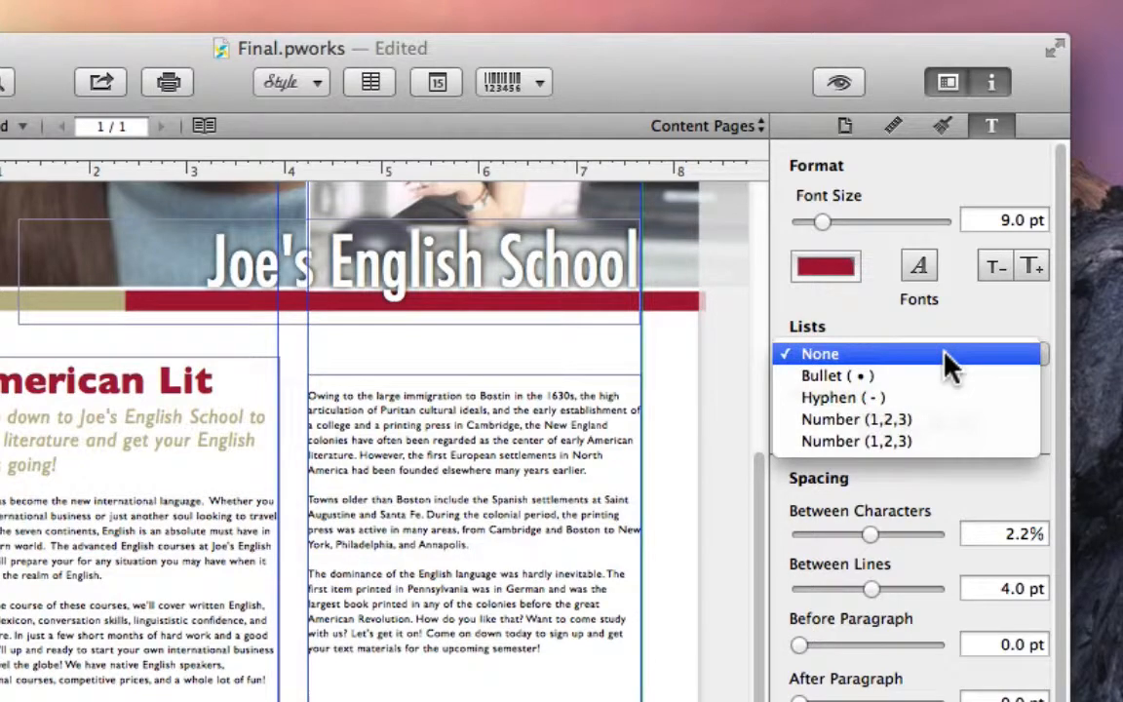
pyautogui.click(944, 377)
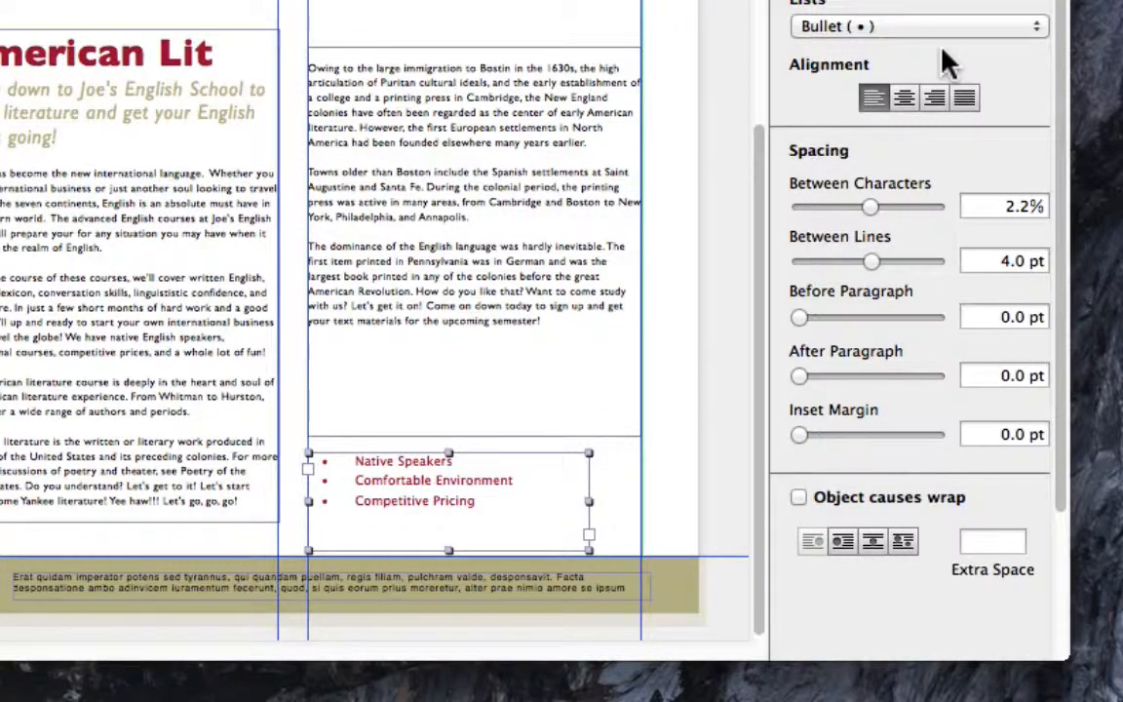
pyautogui.press('Left')
pyautogui.press('Left')
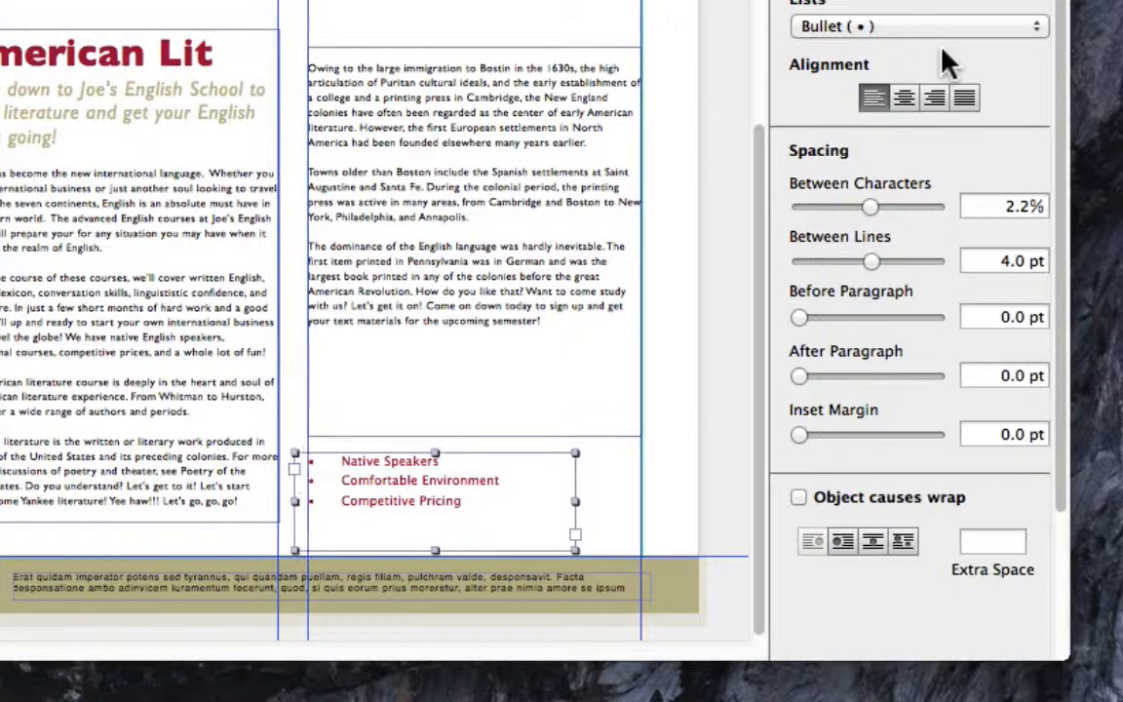
# Nudge the red Native Speakers bulleted text box slightly further left.
pyautogui.press('Left')
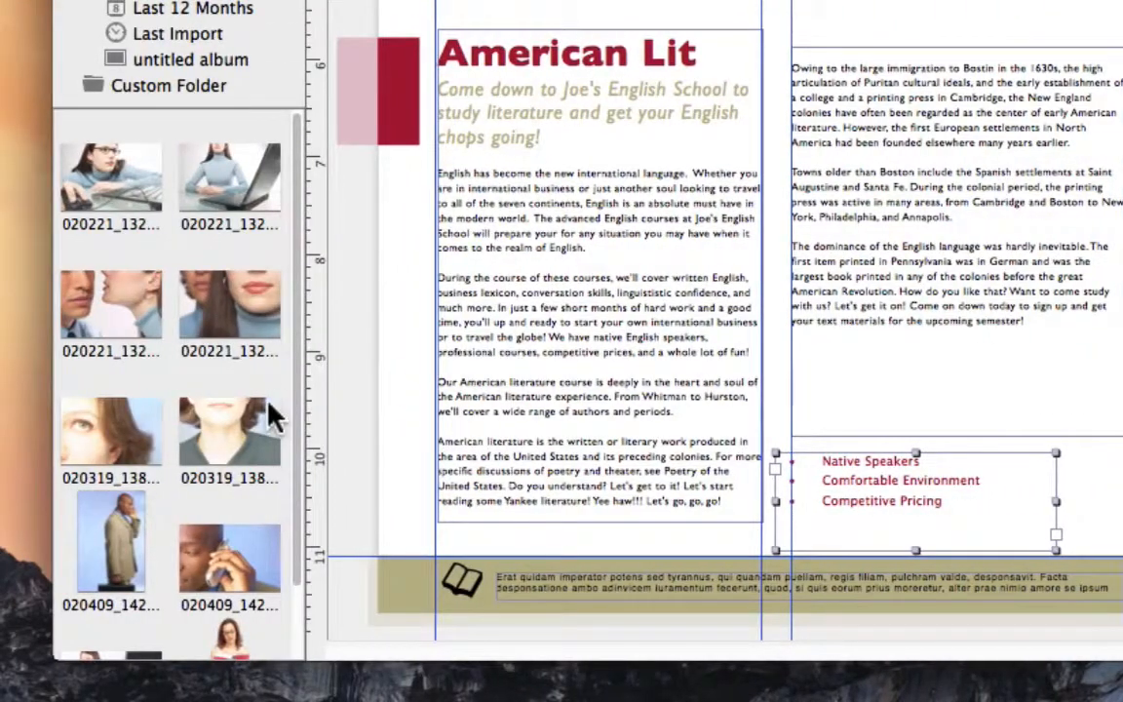
# Place the Girl Reading photo on the page, shrink it to about half size and position it over the lower right of the second text column.
pyautogui.scroll(-3, 271, 413)
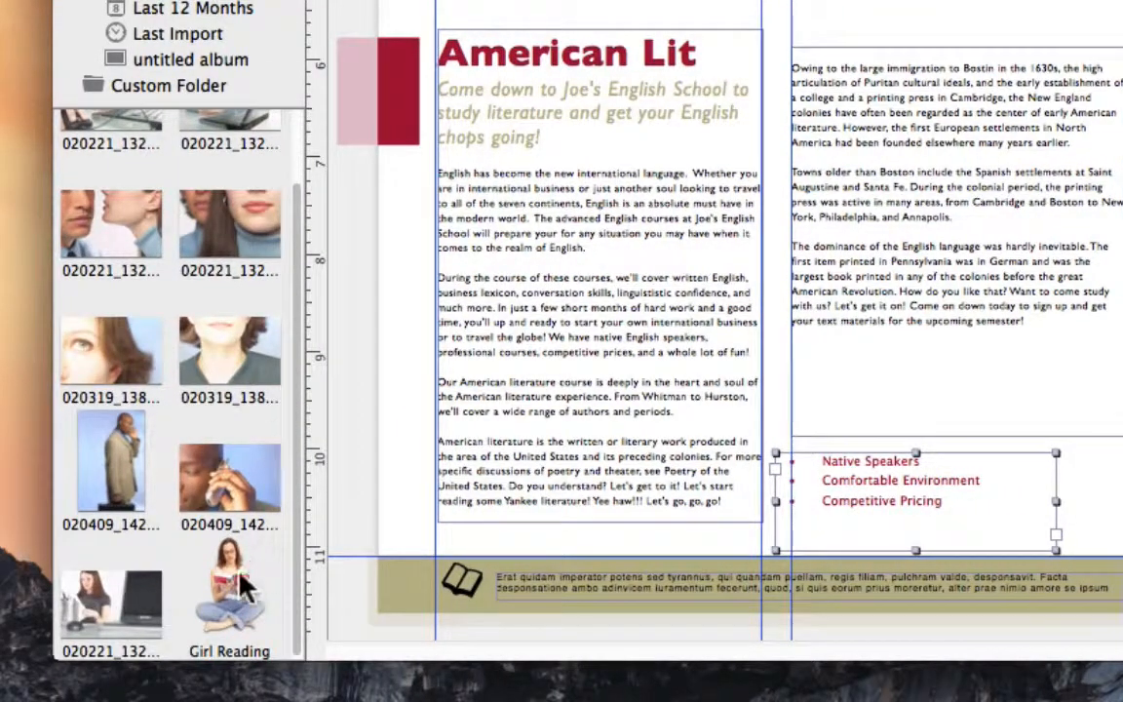
pyautogui.moveTo(229, 597); pyautogui.dragTo(983, 385)
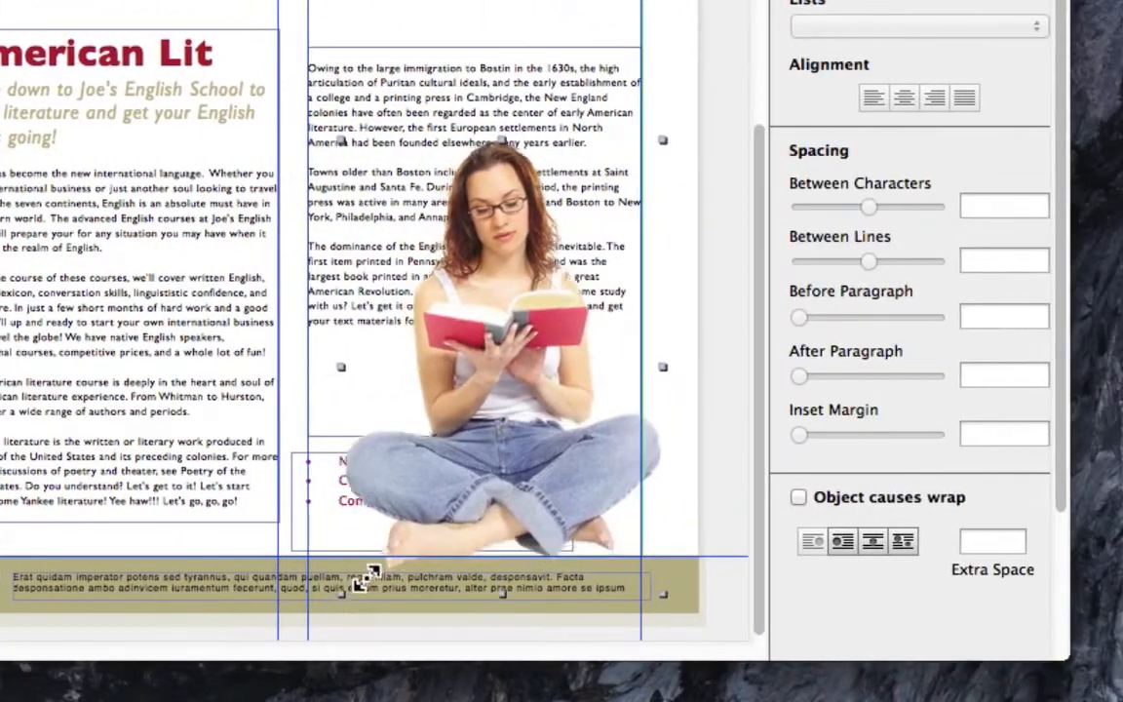
pyautogui.moveTo(365, 578); pyautogui.dragTo(493, 380)
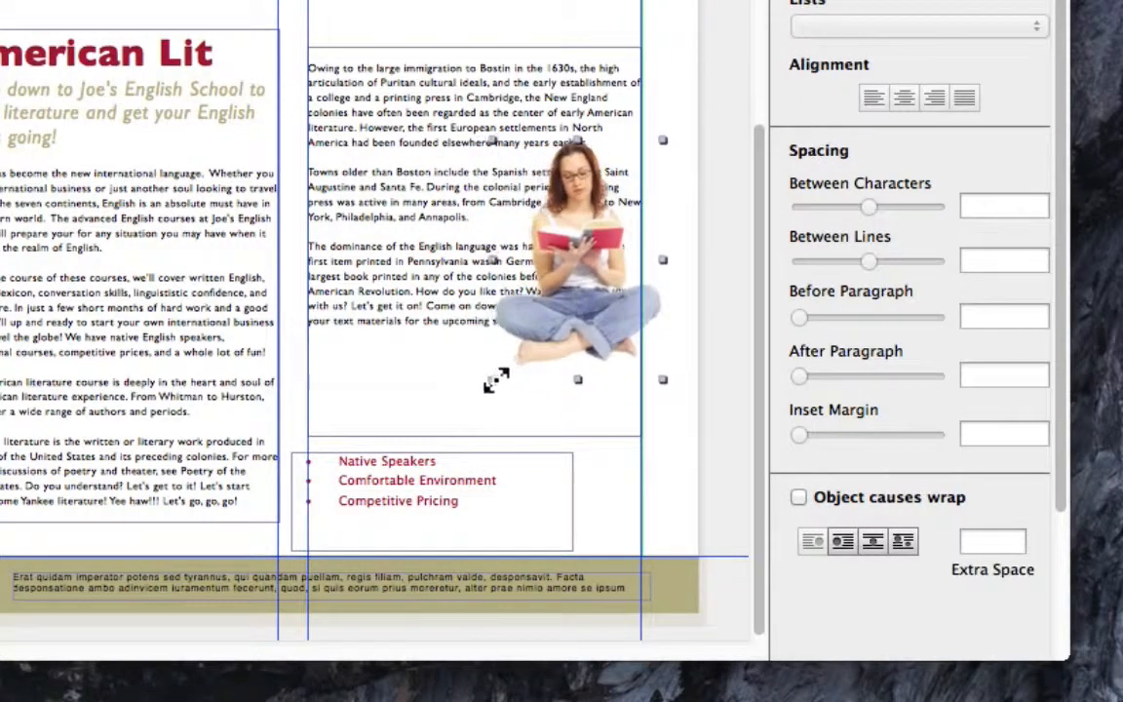
pyautogui.moveTo(602, 271); pyautogui.dragTo(590, 344)
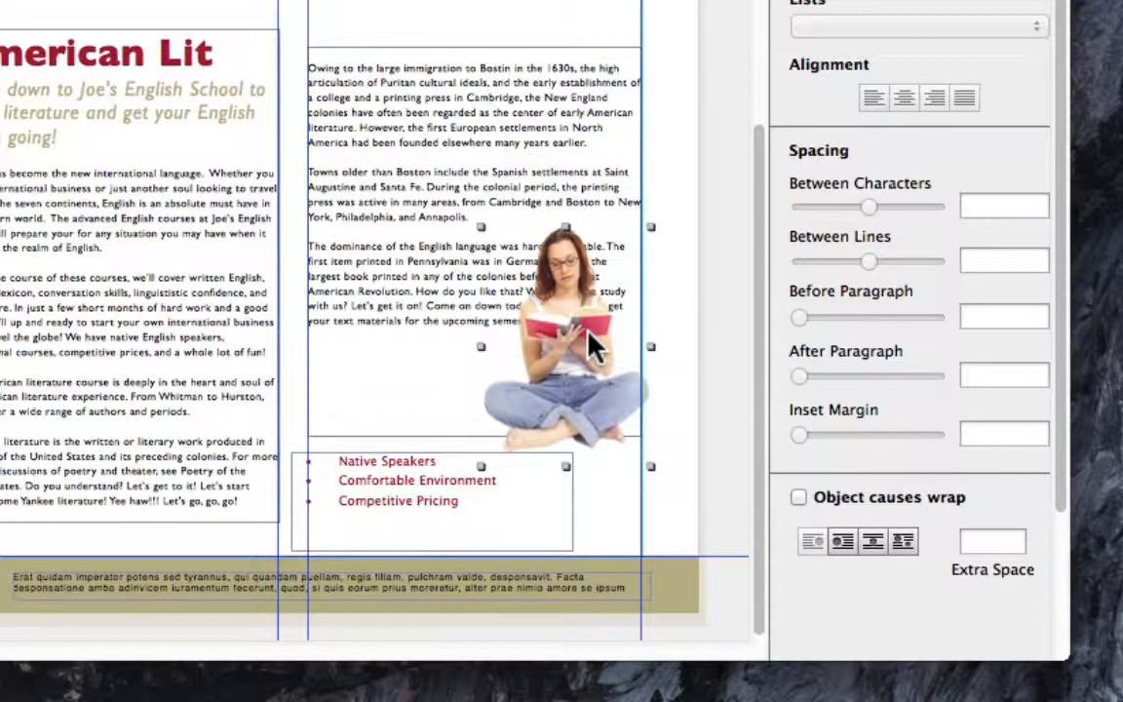
# Make the surrounding text wrap around the Girl Reading photo, with an extra space of 2 pt.
pyautogui.click(798, 498)
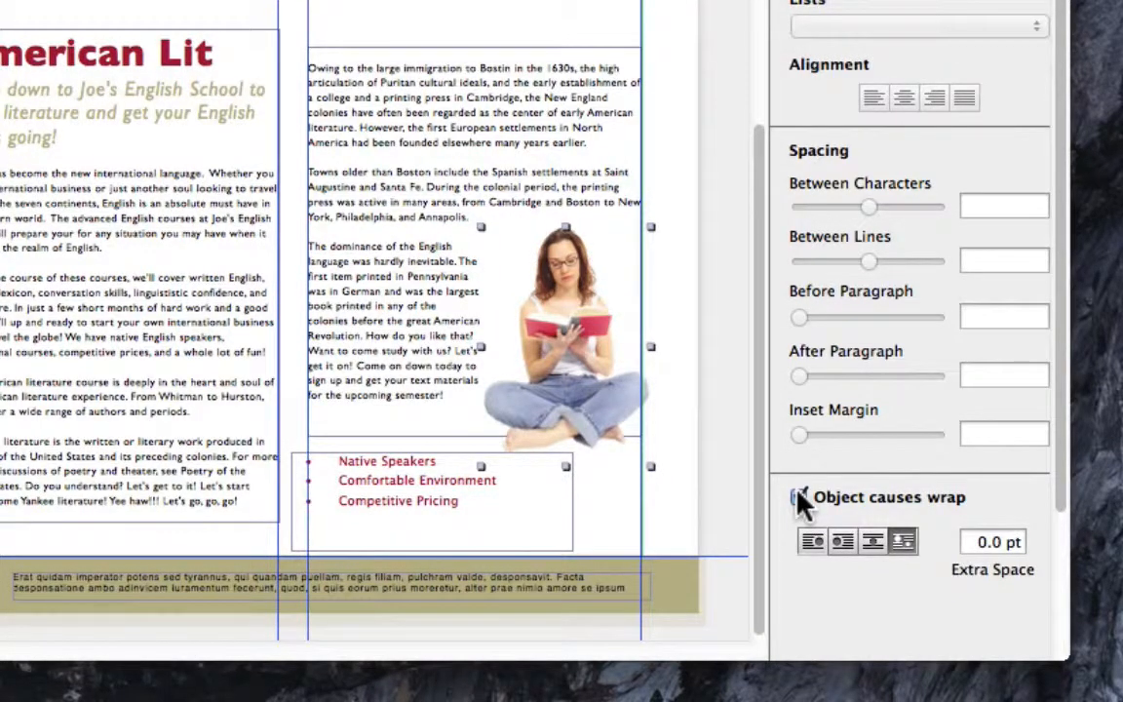
pyautogui.click(798, 499)
pyautogui.click(798, 498)
pyautogui.click(978, 542)
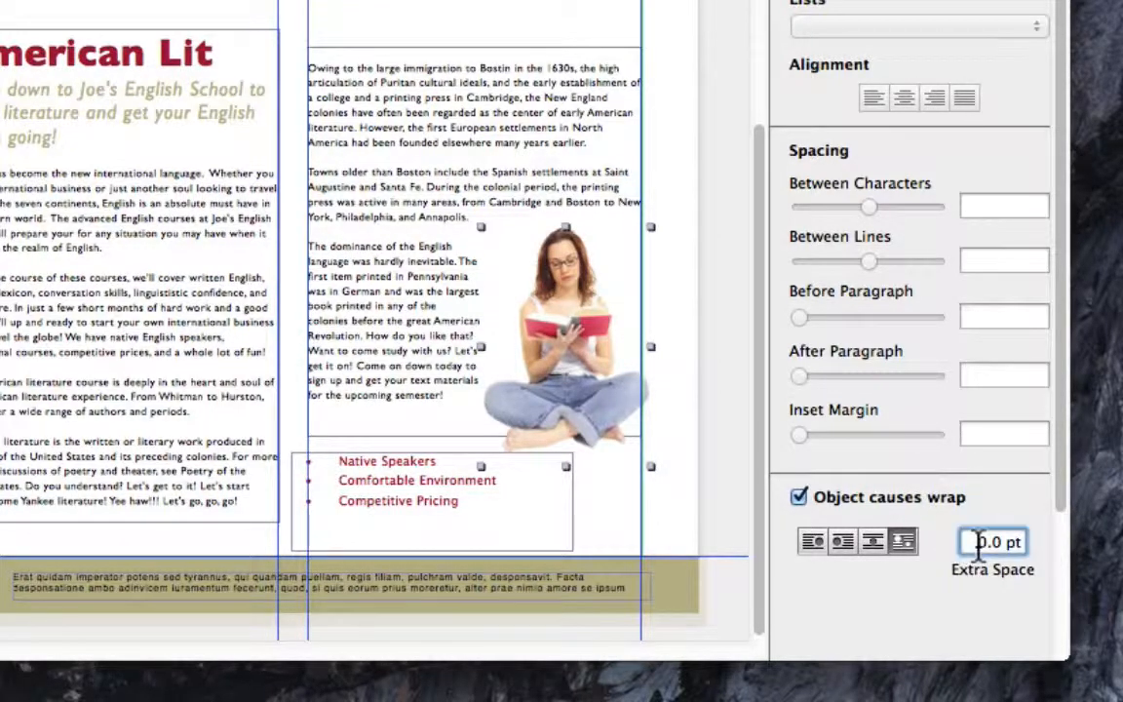
pyautogui.doubleClick(978, 542)
pyautogui.write('2')
pyautogui.press('Return')
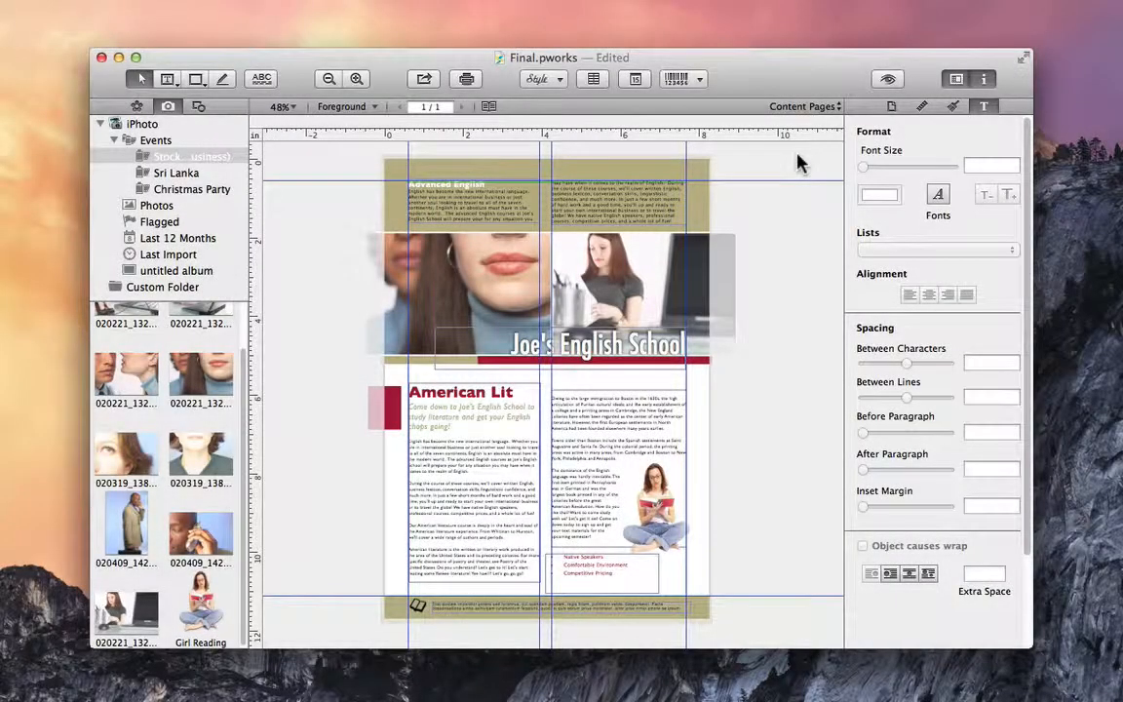
# Preview the flyer page without its guides and text box outlines.
pyautogui.click(889, 81)
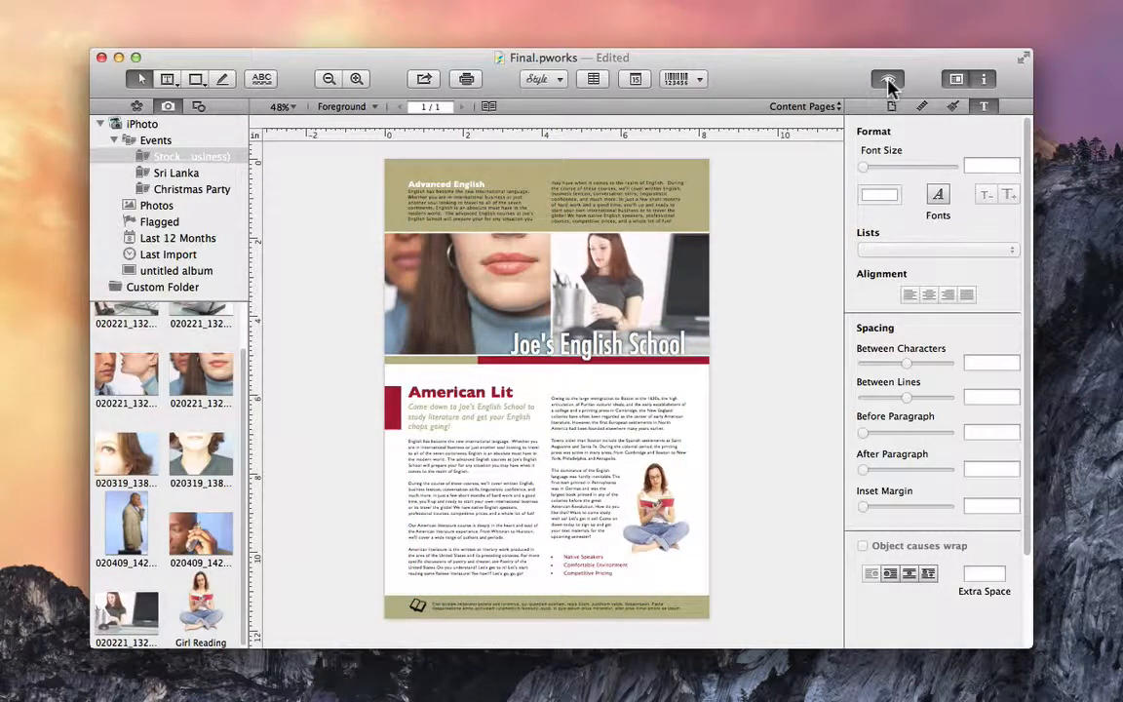